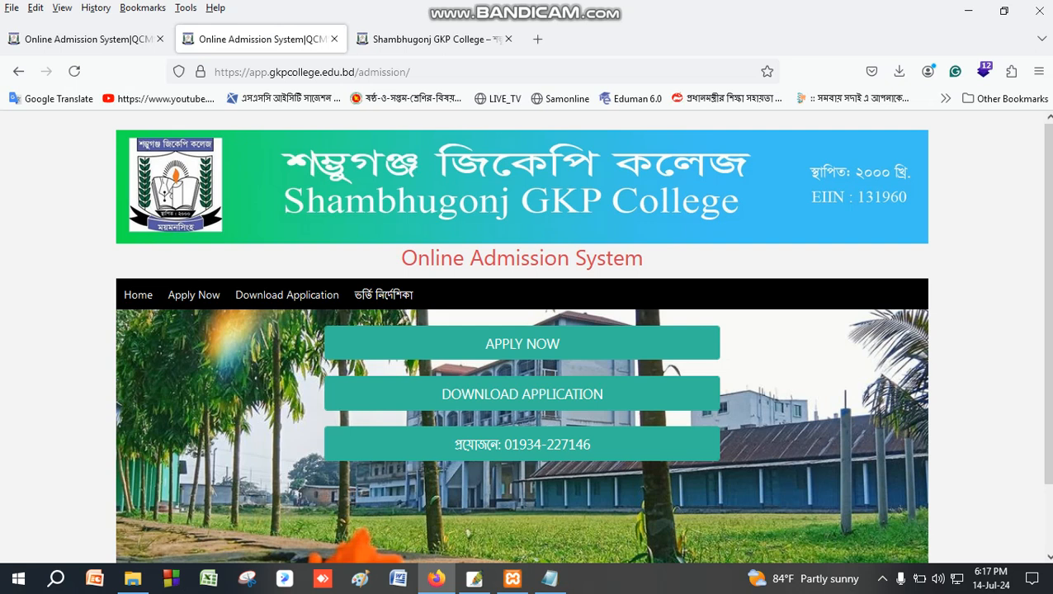
Check the college web address in Notepad, then return to the gkpcollege.edu.bd homepage tab.
{"action": "left_click", "coordinate": [425, 39]}
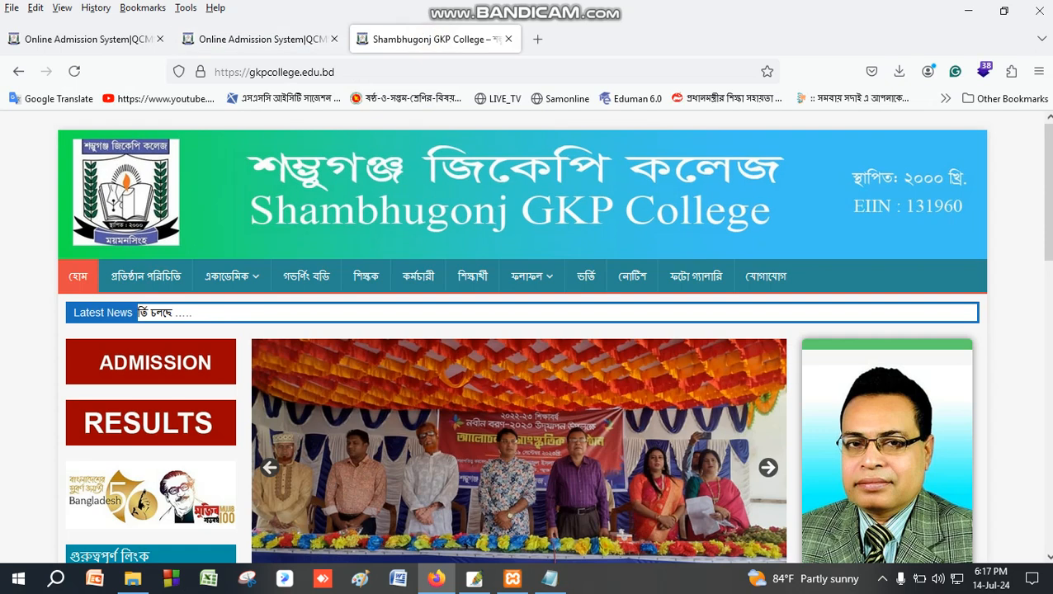
{"action": "left_click", "coordinate": [550, 578]}
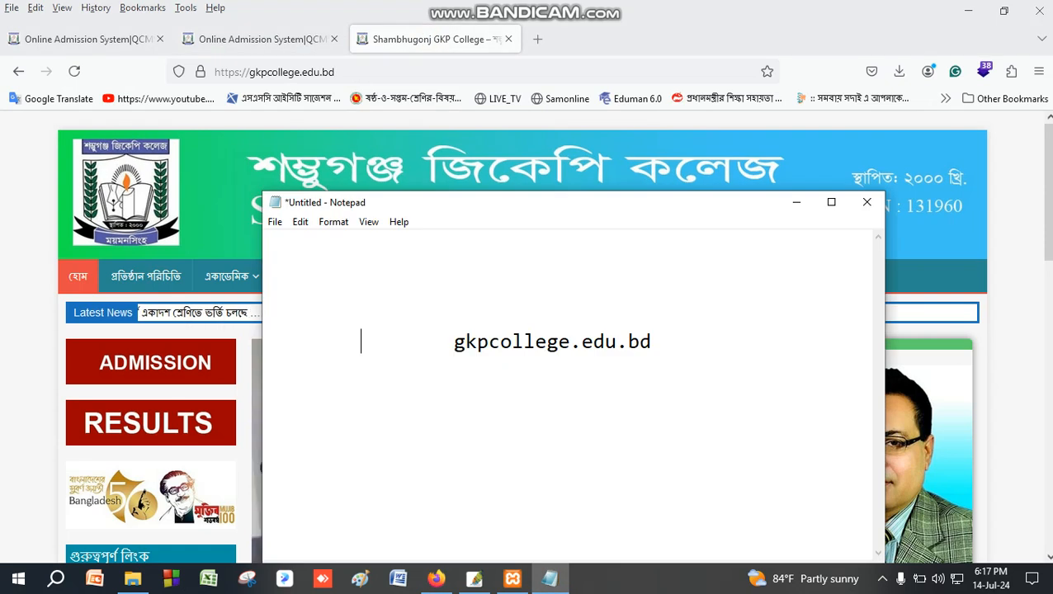
{"action": "left_click", "coordinate": [263, 39]}
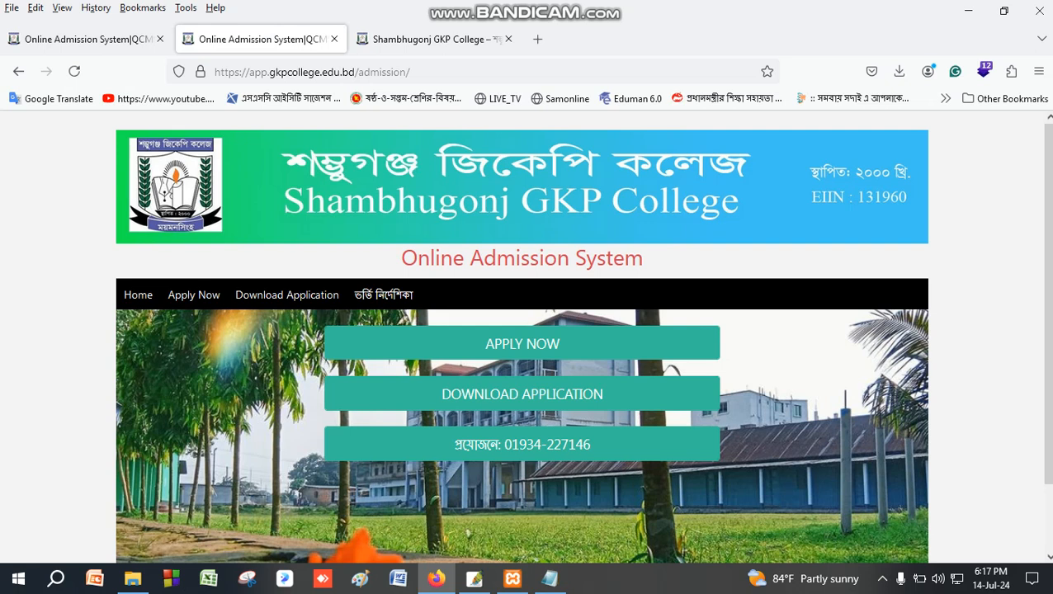
{"action": "left_click", "coordinate": [487, 66]}
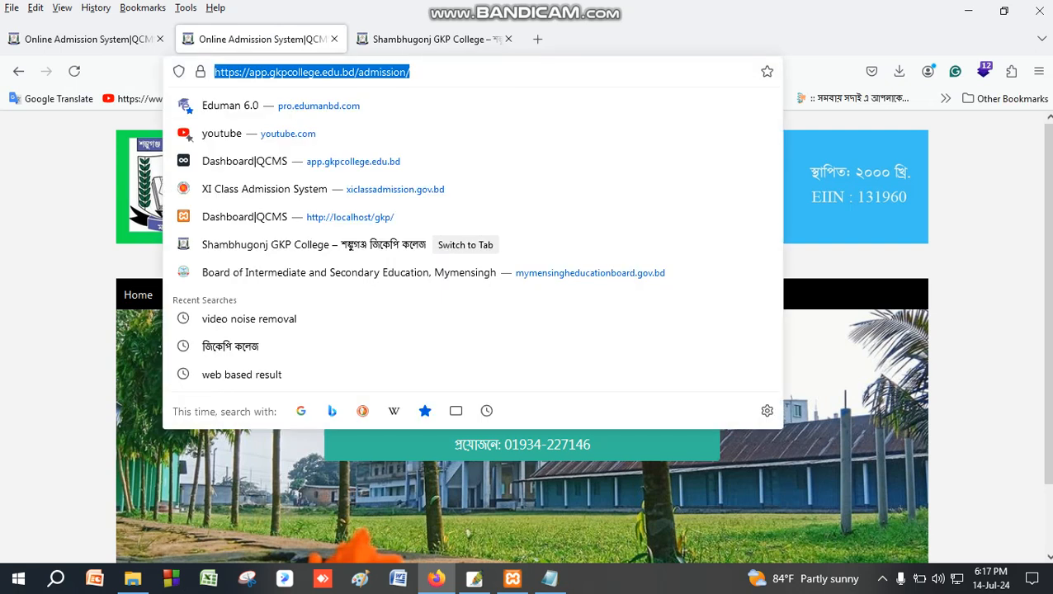
{"action": "left_click", "coordinate": [19, 219]}
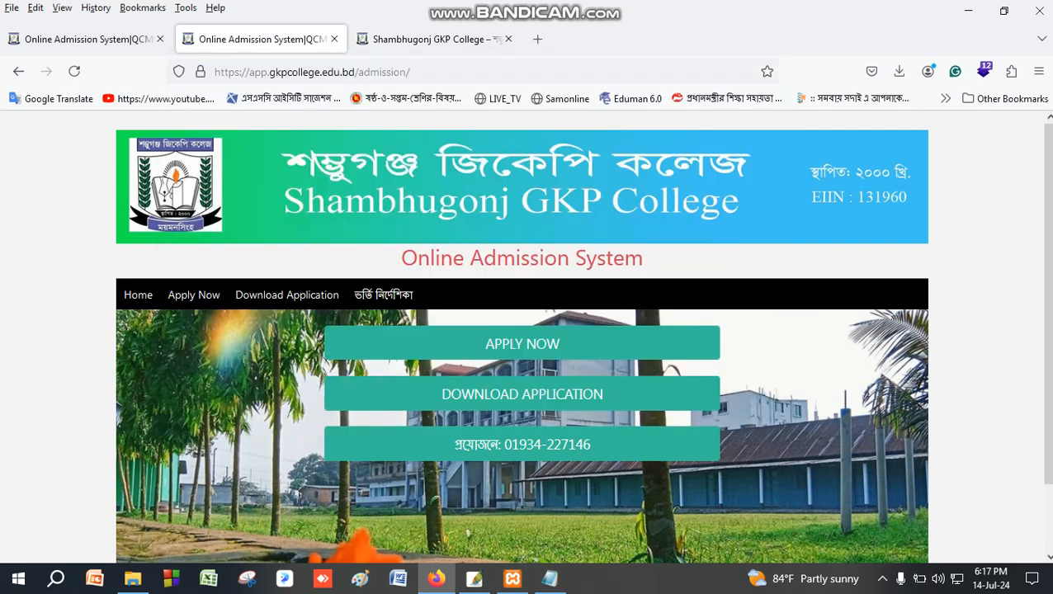
{"action": "key", "text": "ctrl+Tab"}
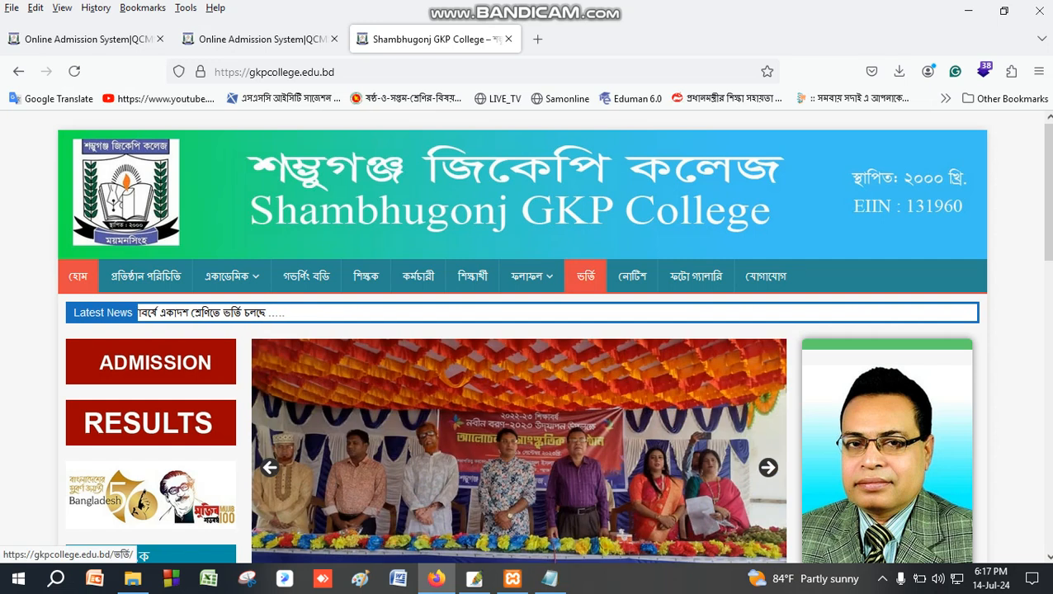
Open the ভর্তি page and read the guidelines, highlighting the list of documents to submit.
{"action": "left_click", "coordinate": [585, 275]}
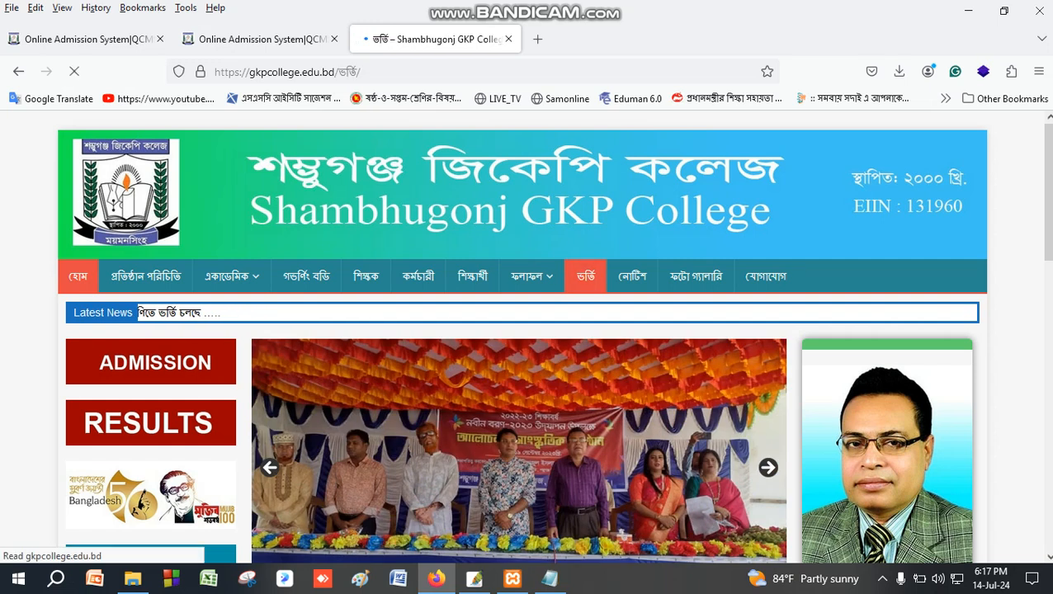
{"action": "scroll", "coordinate": [528, 330], "scroll_direction": "down", "scroll_amount": 2}
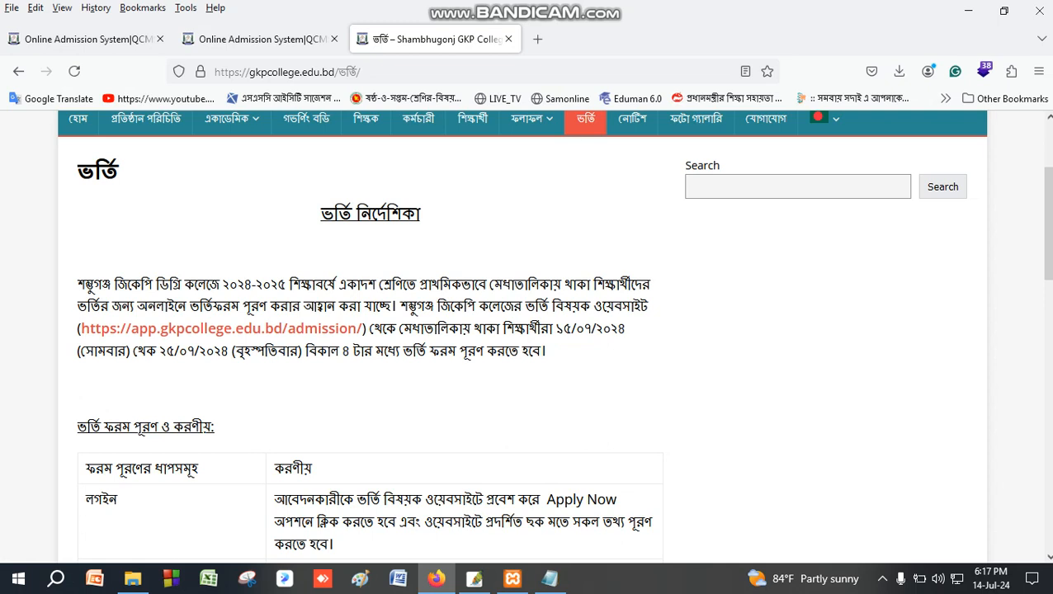
{"action": "scroll", "coordinate": [528, 330], "scroll_direction": "down", "scroll_amount": 3}
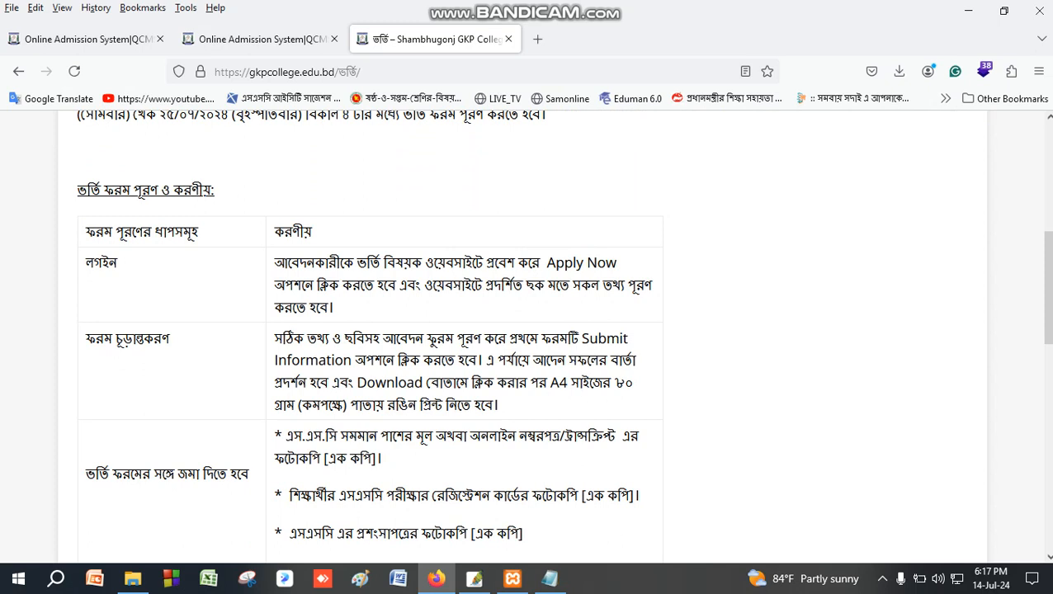
{"action": "scroll", "coordinate": [528, 330], "scroll_direction": "down", "scroll_amount": 2}
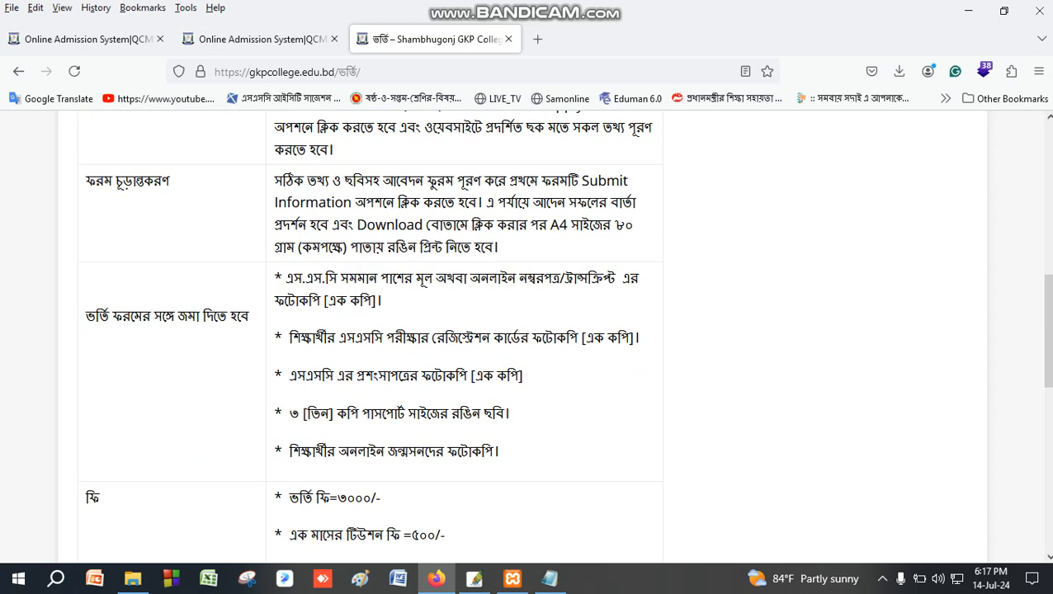
{"action": "left_click_drag", "start_coordinate": [275, 277], "coordinate": [498, 452]}
{"action": "left_click", "coordinate": [162, 387]}
Review the four admission fee lines, then go back to the Online Admission System tab.
{"action": "scroll", "coordinate": [162, 387], "scroll_direction": "down", "scroll_amount": 2}
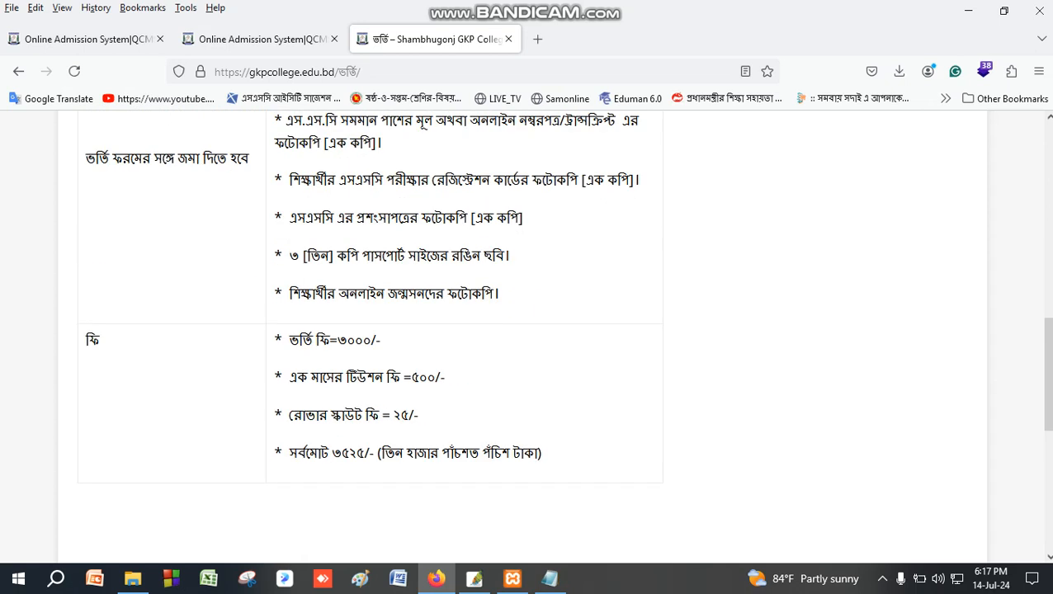
{"action": "left_click_drag", "start_coordinate": [274, 334], "coordinate": [541, 453]}
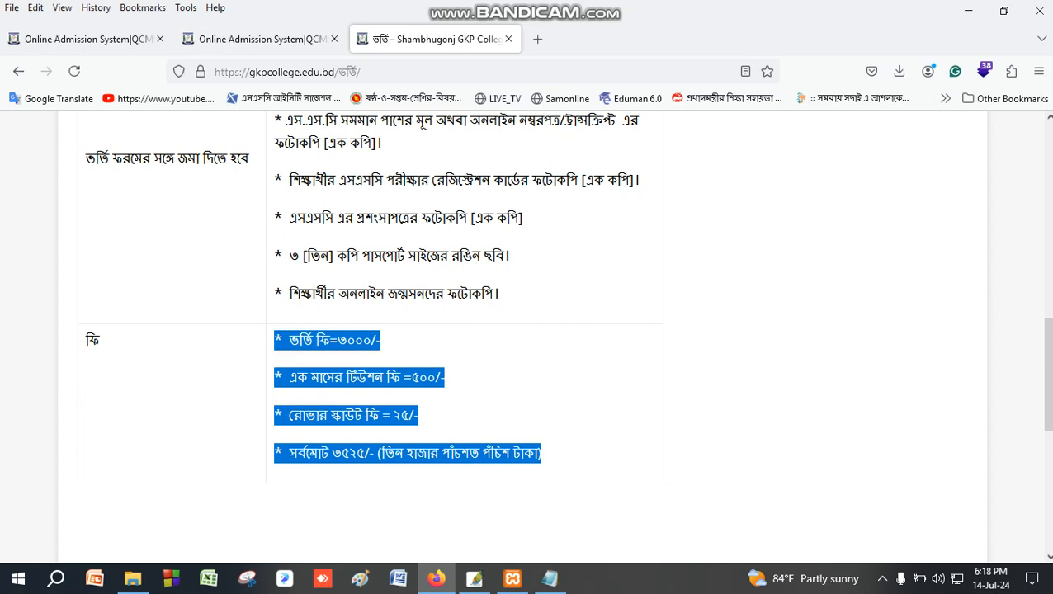
{"action": "scroll", "coordinate": [528, 330], "scroll_direction": "up", "scroll_amount": 4}
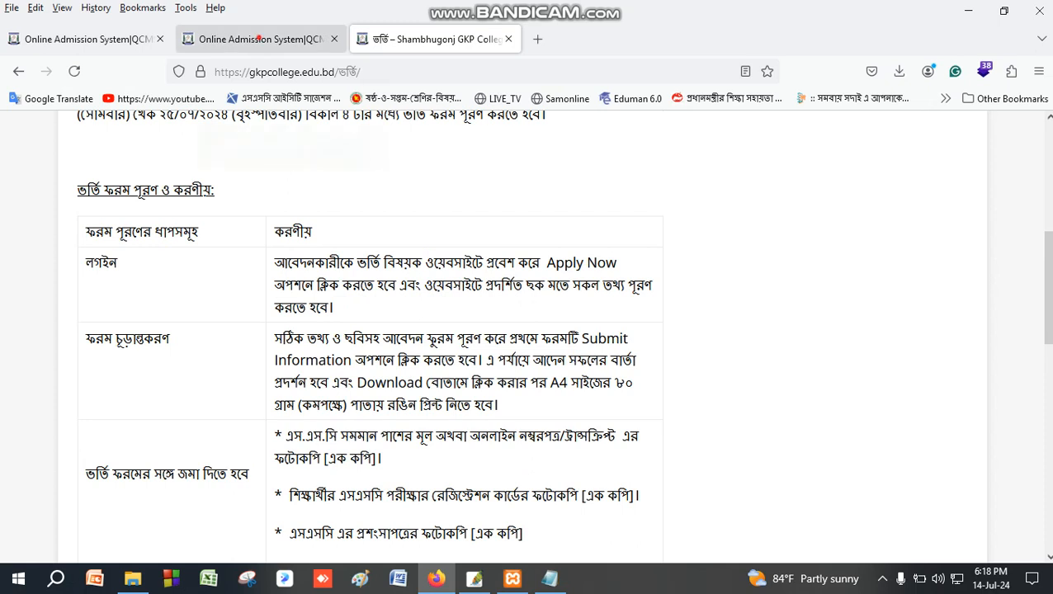
{"action": "left_click", "coordinate": [258, 39]}
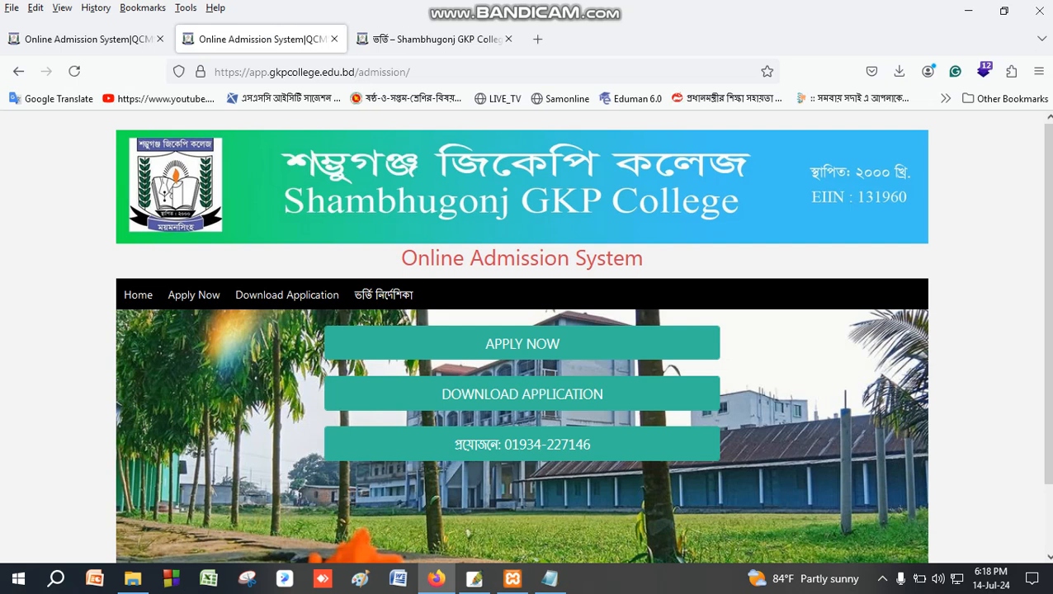
Start a new application with APPLY NOW in the local admission system copy.
{"action": "left_click", "coordinate": [363, 338]}
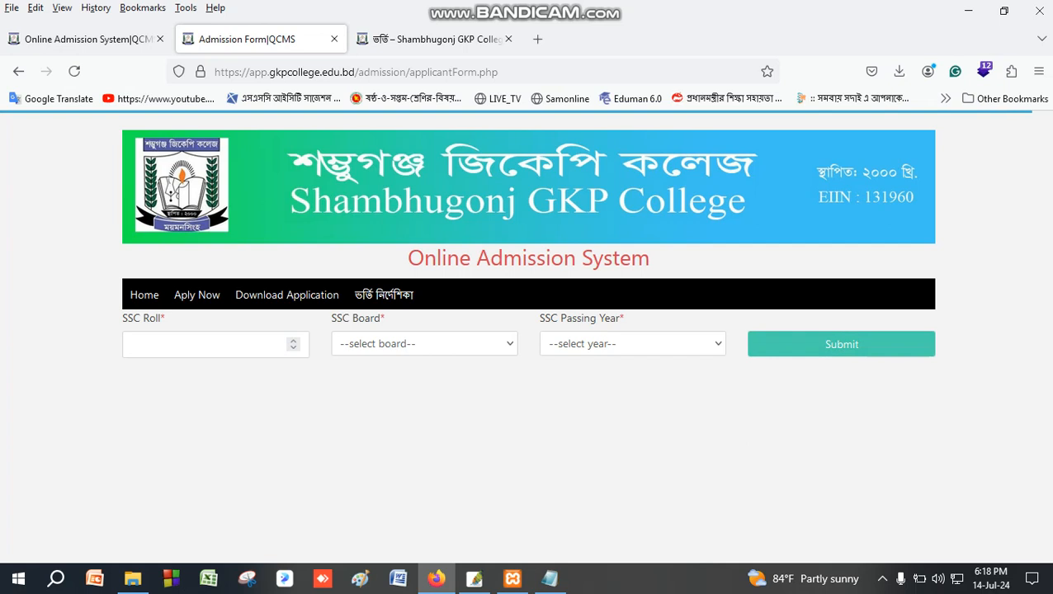
{"action": "left_click", "coordinate": [66, 37]}
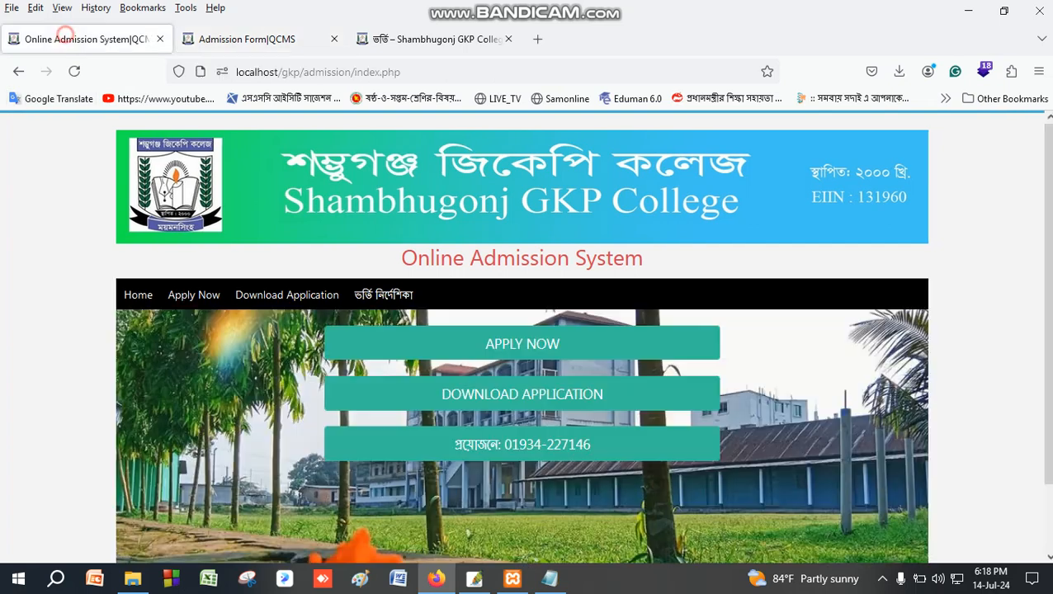
{"action": "left_click", "coordinate": [438, 341]}
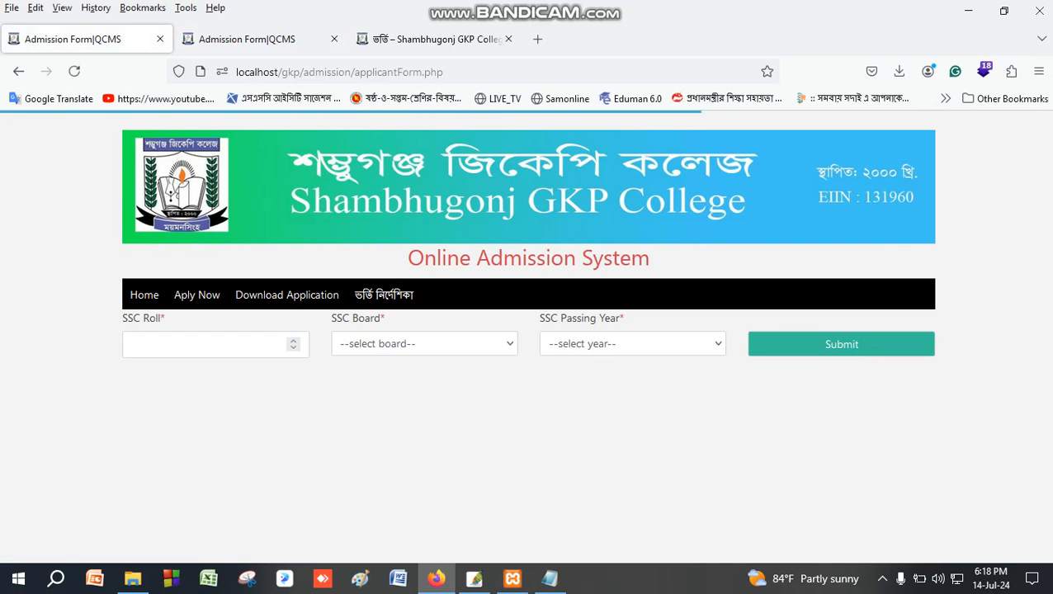
{"action": "left_click", "coordinate": [153, 347]}
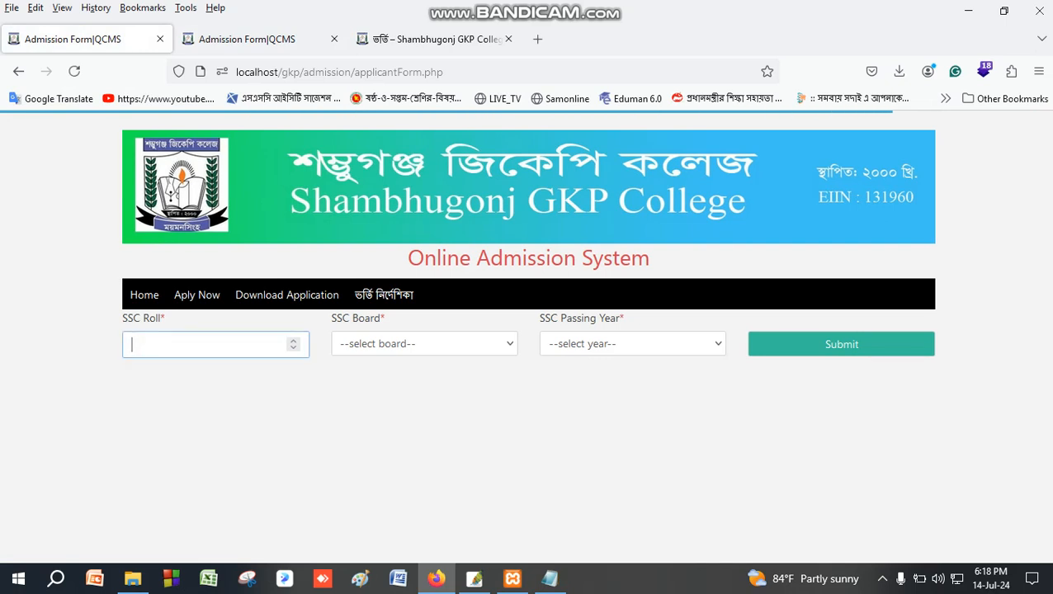
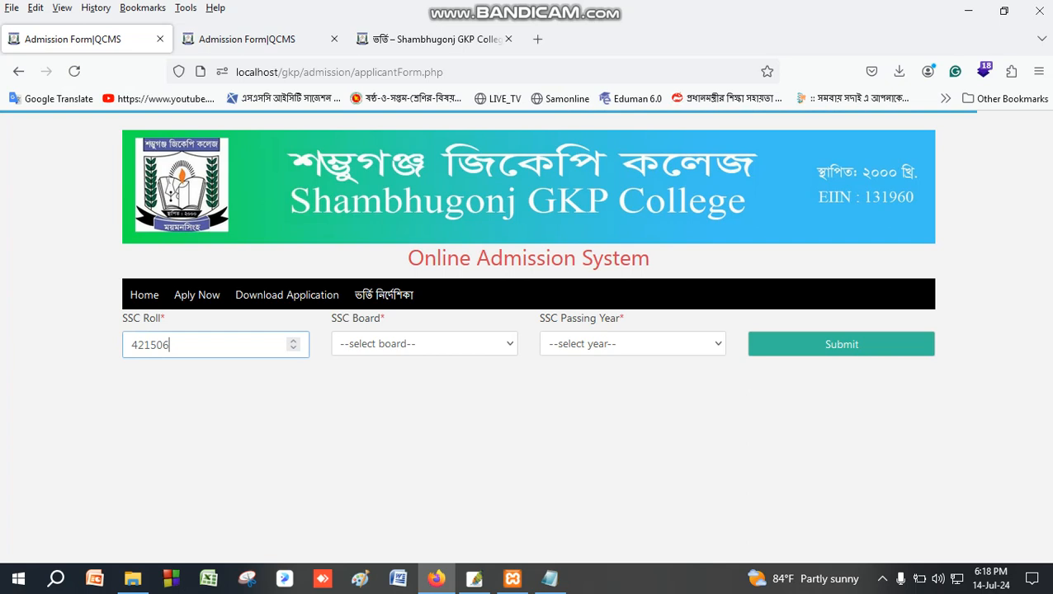
{"action": "left_click", "coordinate": [371, 345]}
{"action": "key", "text": "Down"}
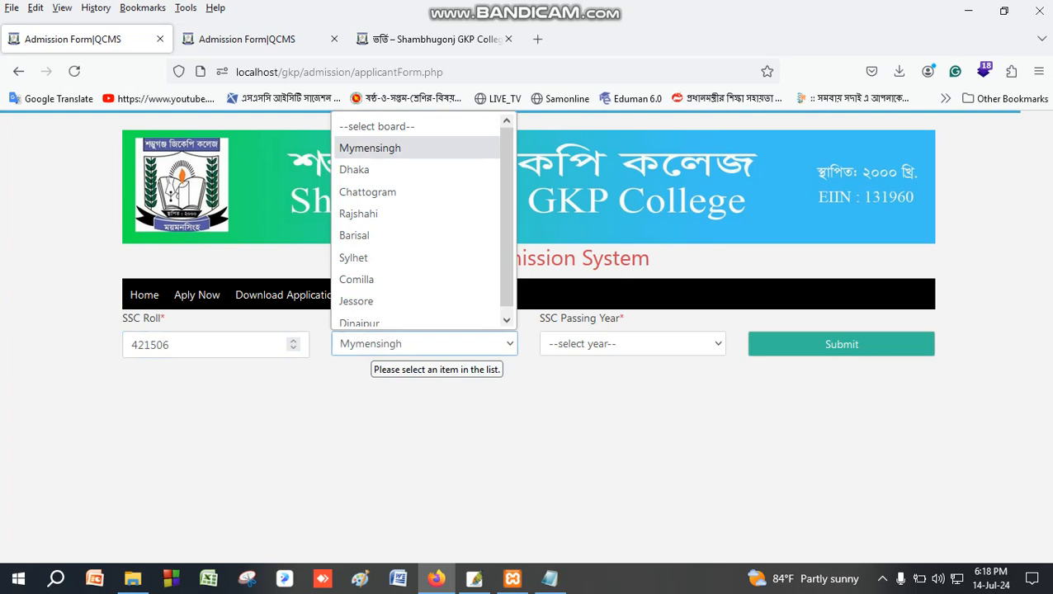
{"action": "key", "text": "Return"}
{"action": "left_click", "coordinate": [592, 344]}
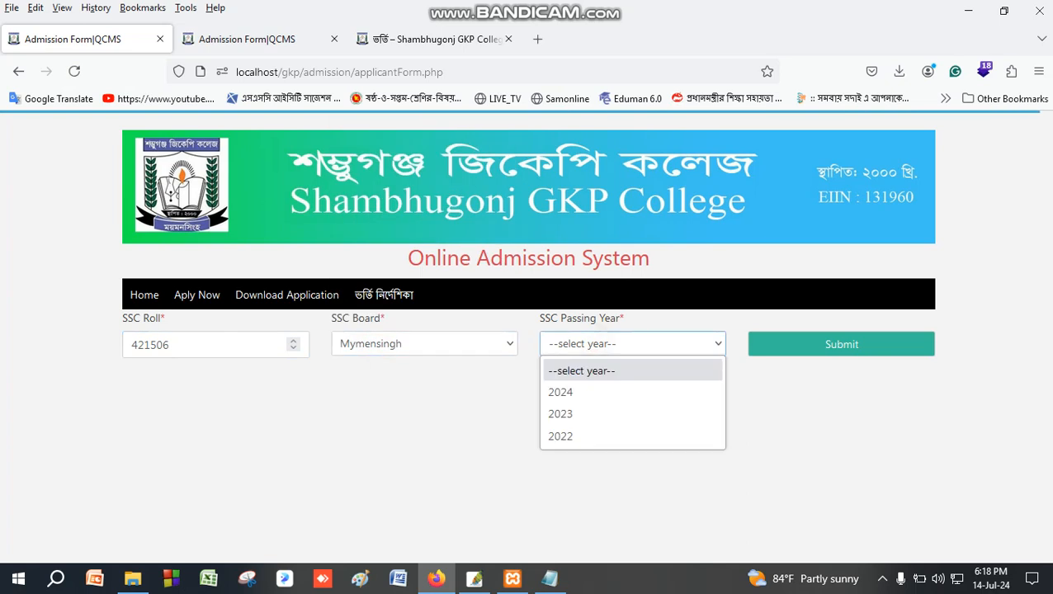
{"action": "left_click", "coordinate": [569, 390]}
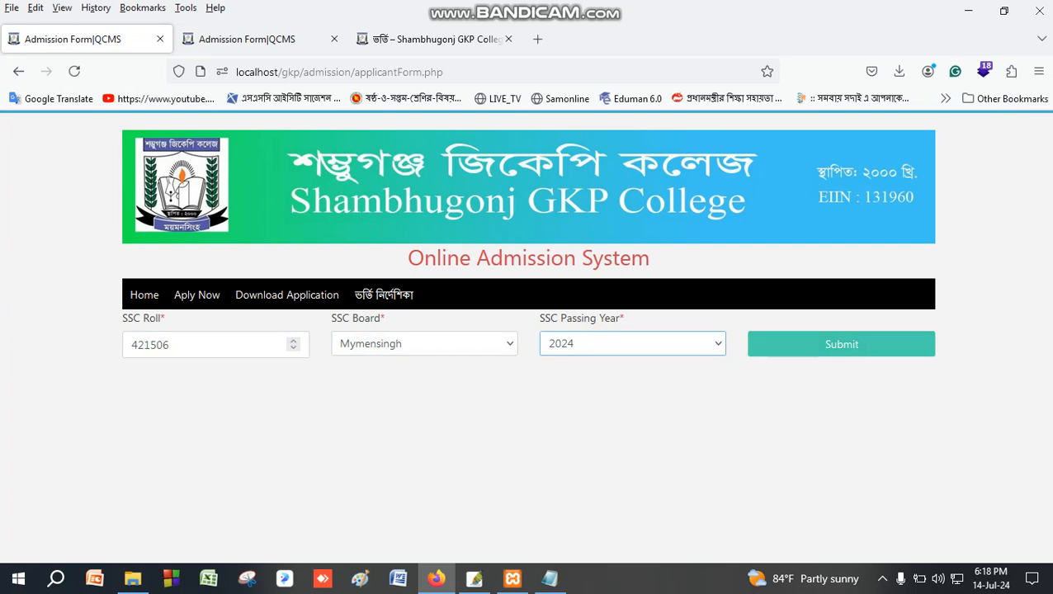
{"action": "left_click", "coordinate": [841, 345]}
{"action": "left_click", "coordinate": [787, 343]}
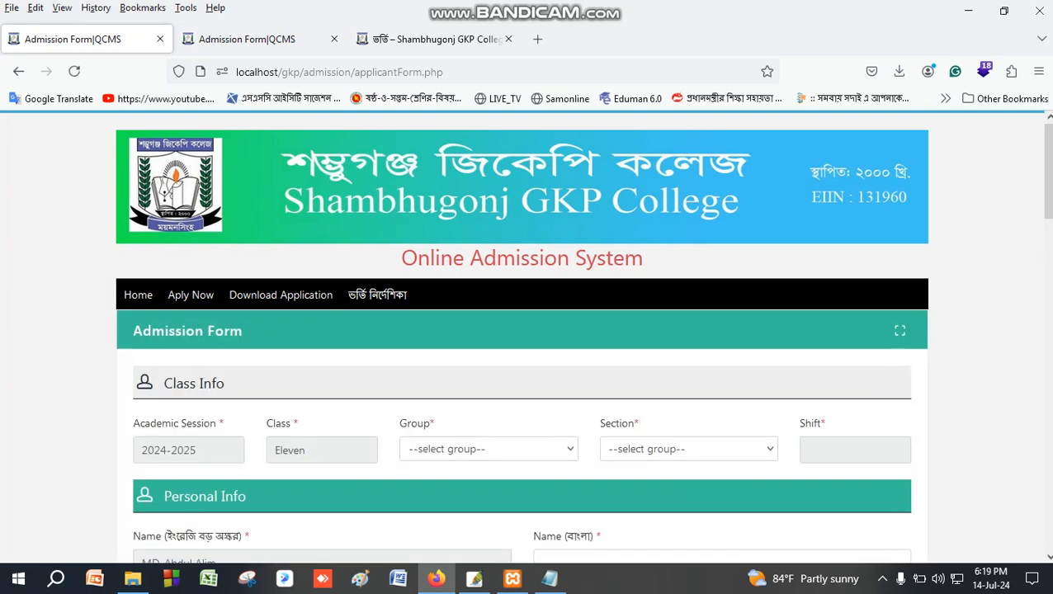
{"action": "scroll", "coordinate": [521, 337], "scroll_direction": "down", "scroll_amount": 2}
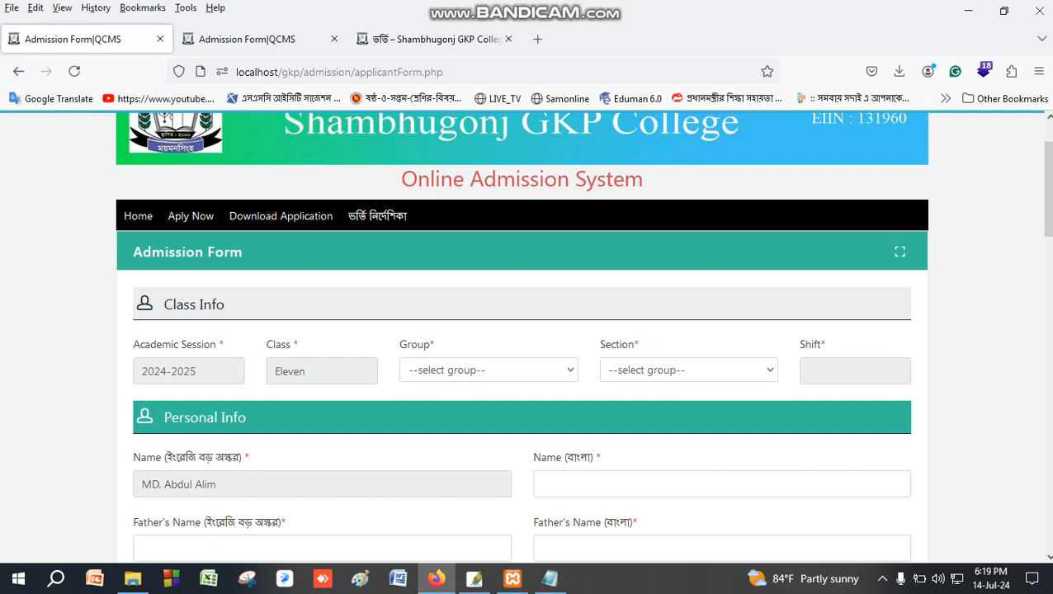
{"action": "scroll", "coordinate": [522, 337], "scroll_direction": "down", "scroll_amount": 2}
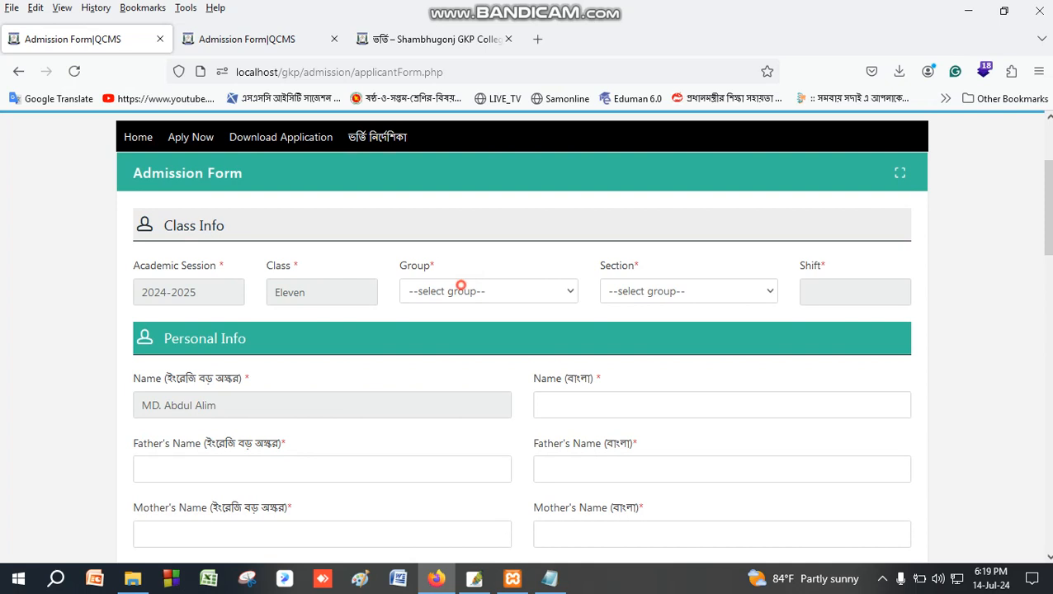
{"action": "left_click", "coordinate": [458, 286]}
{"action": "left_click", "coordinate": [437, 339]}
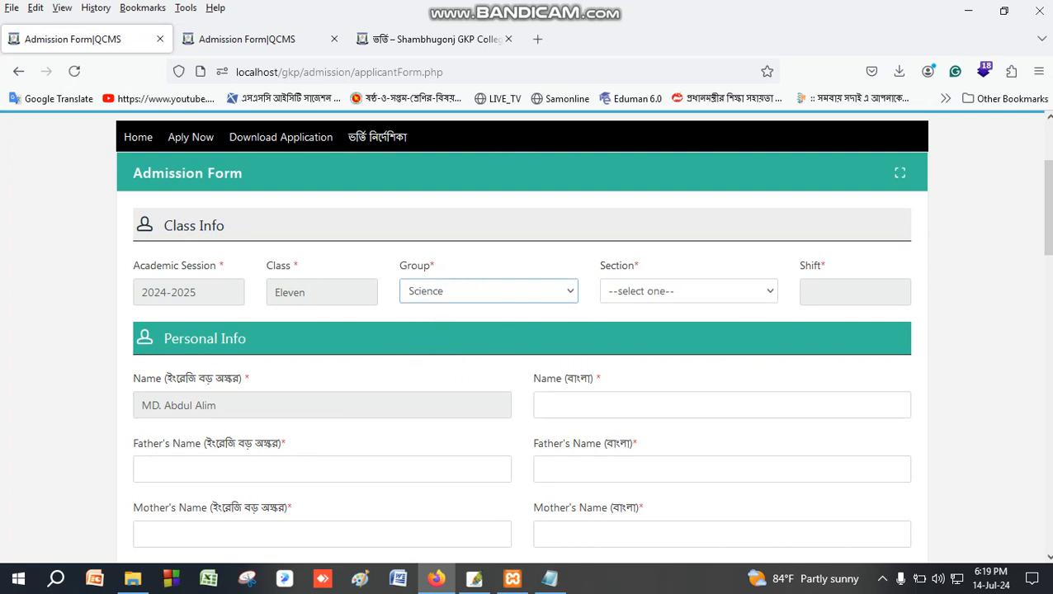
{"action": "left_click", "coordinate": [688, 291]}
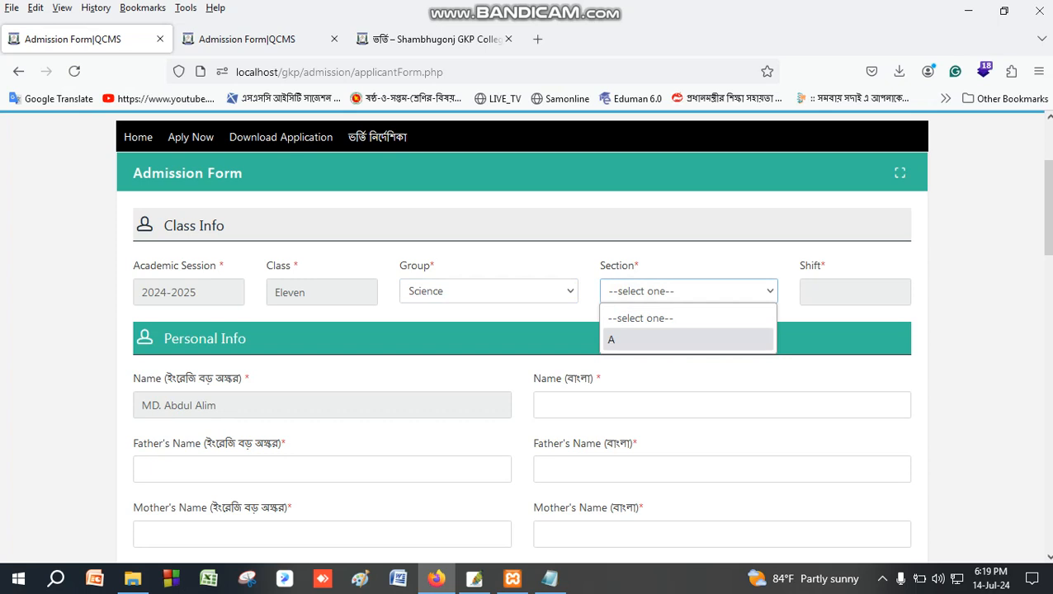
{"action": "left_click", "coordinate": [618, 339]}
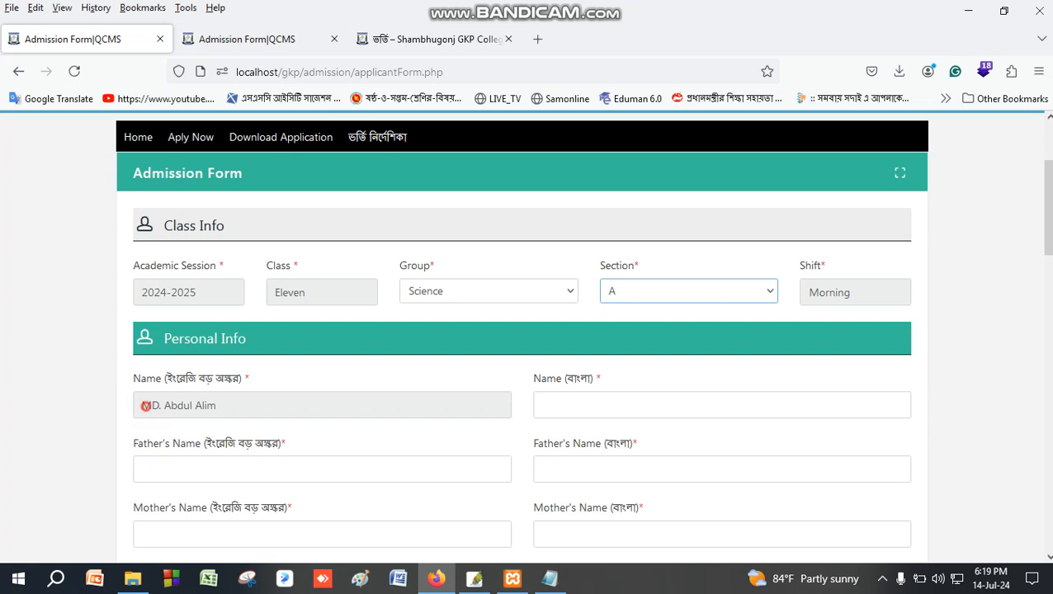
{"action": "triple_click", "coordinate": [141, 404]}
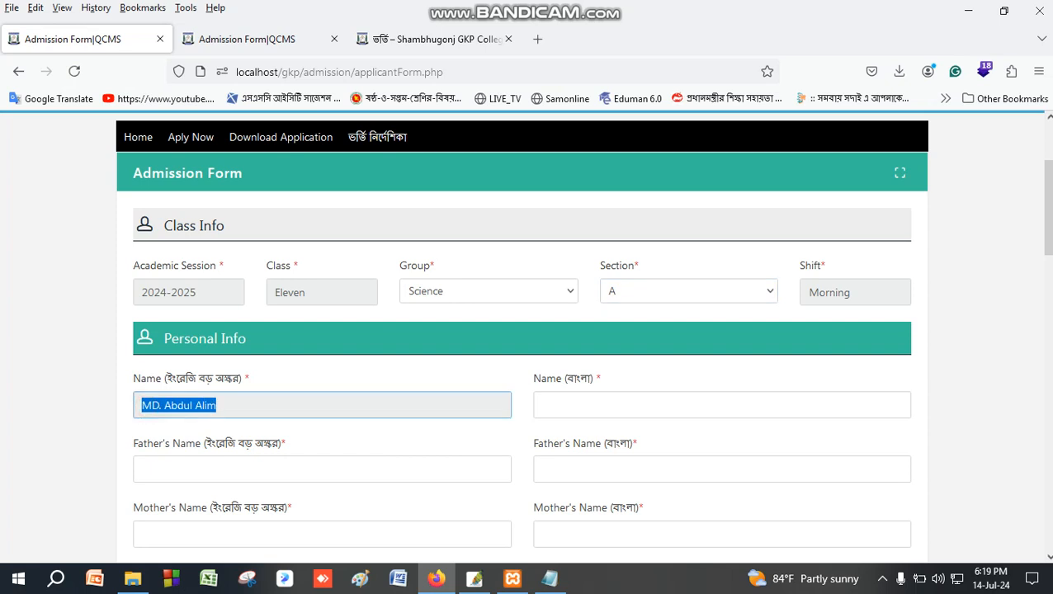
{"action": "left_click", "coordinate": [571, 405]}
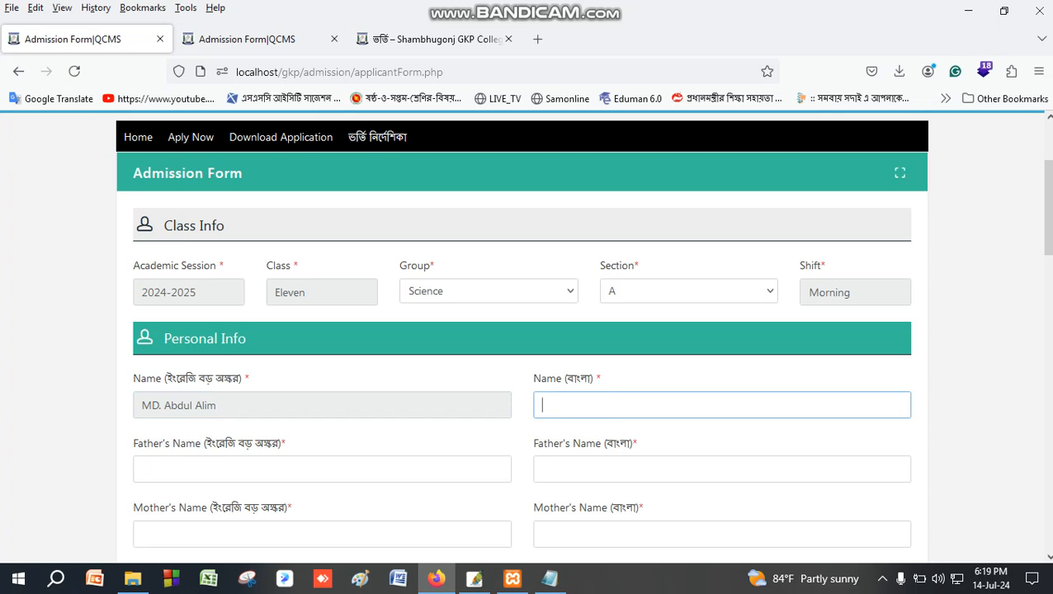
{"action": "left_click", "coordinate": [487, 290]}
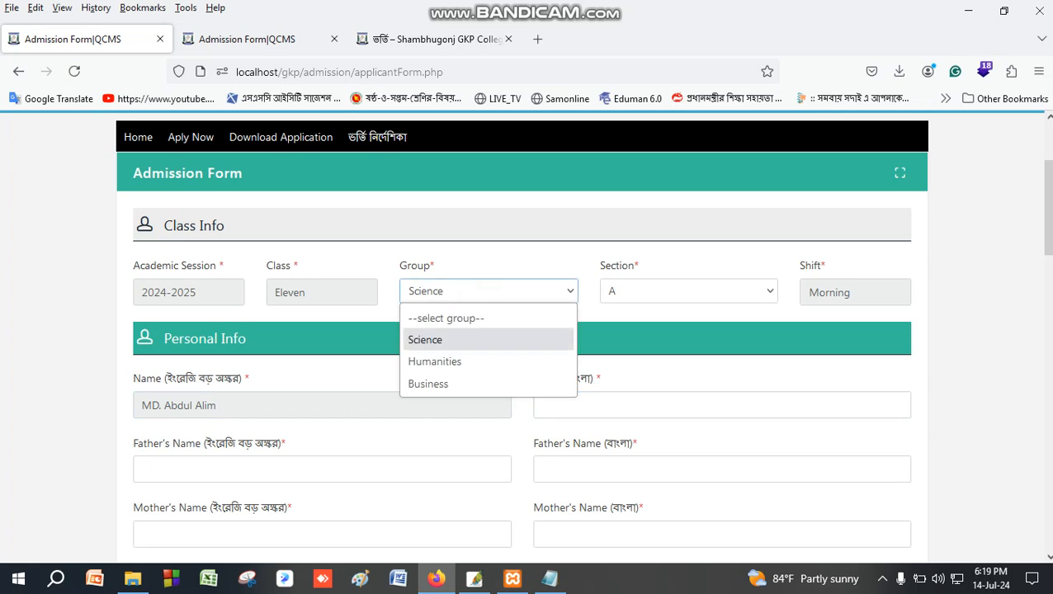
{"action": "left_click", "coordinate": [454, 290]}
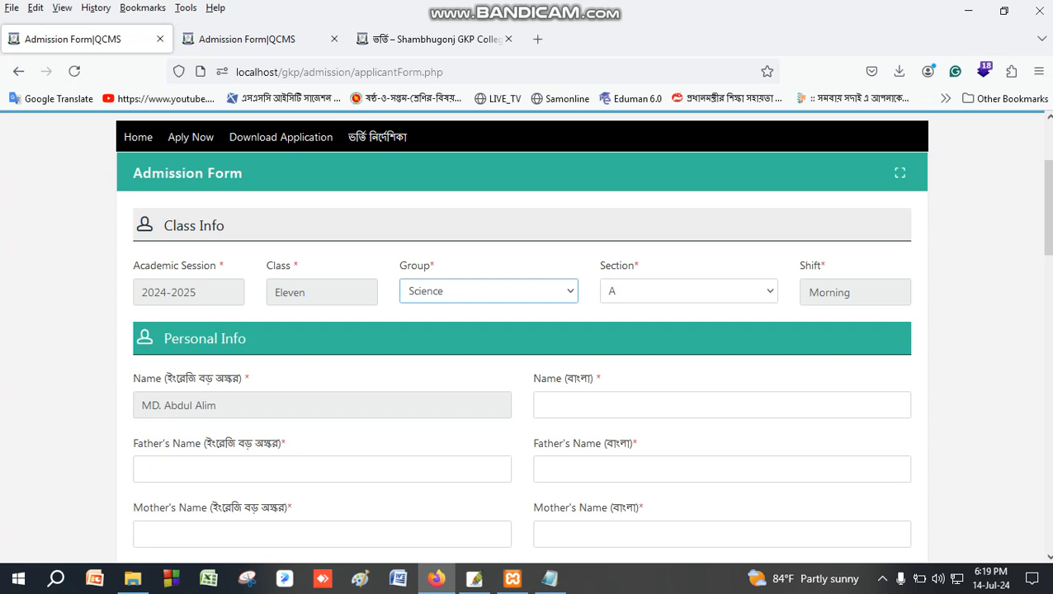
{"action": "scroll", "coordinate": [527, 331], "scroll_direction": "down", "scroll_amount": 15}
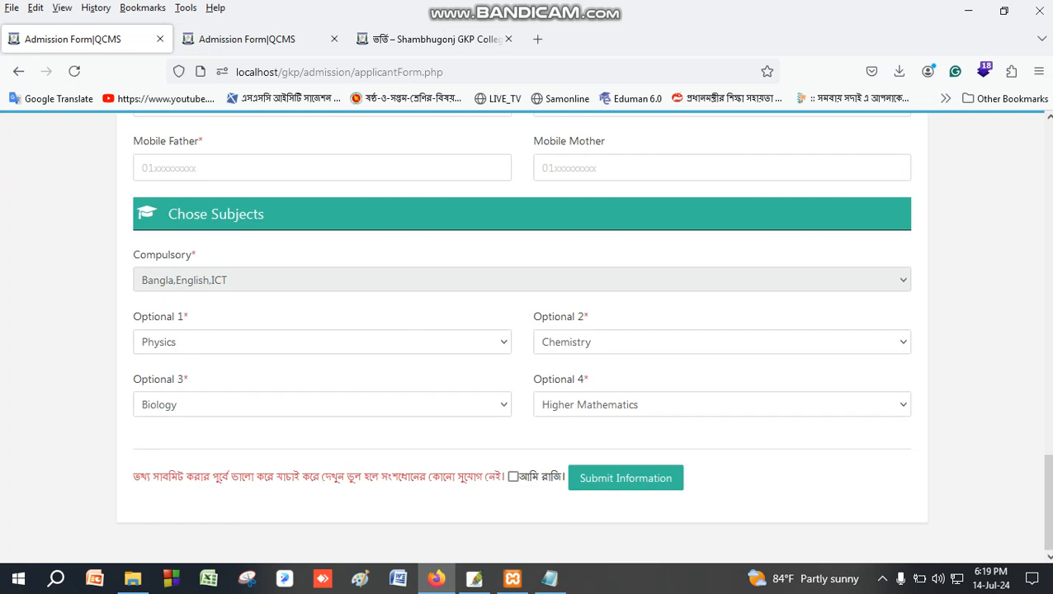
{"action": "left_click_drag", "start_coordinate": [145, 380], "coordinate": [589, 380]}
{"action": "left_click", "coordinate": [589, 380]}
{"action": "scroll", "coordinate": [477, 448], "scroll_direction": "up", "scroll_amount": 15}
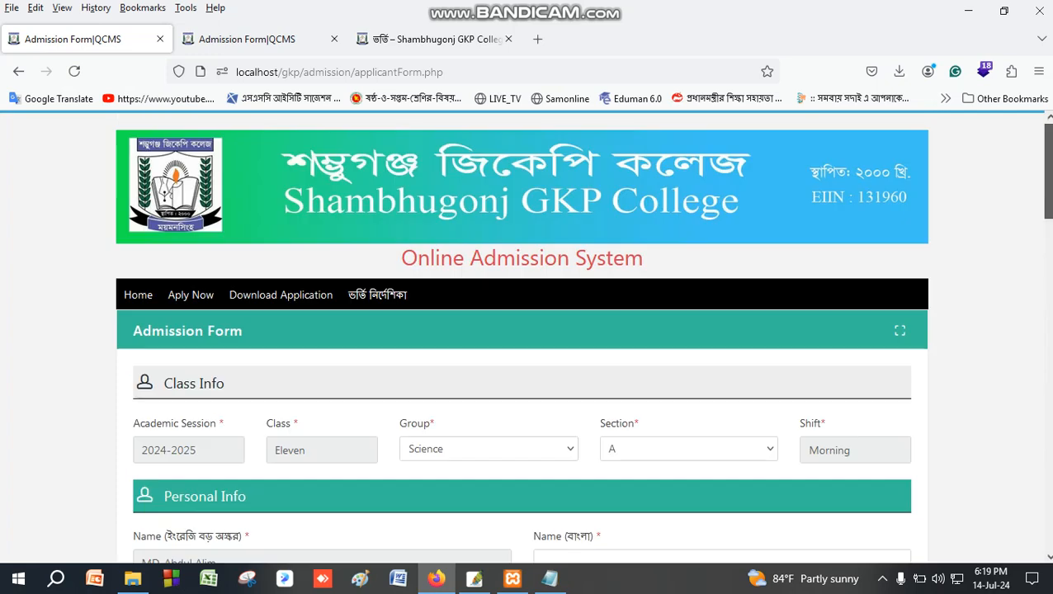
Change the group to Humanities and look over the Optional 1 subject choices.
{"action": "left_click", "coordinate": [477, 448]}
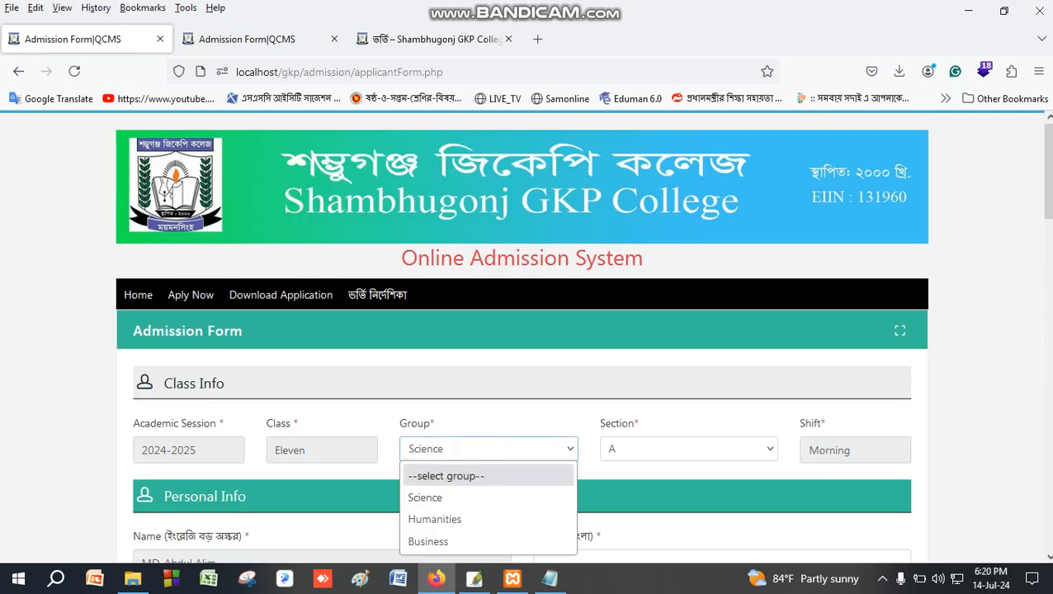
{"action": "left_click", "coordinate": [440, 518]}
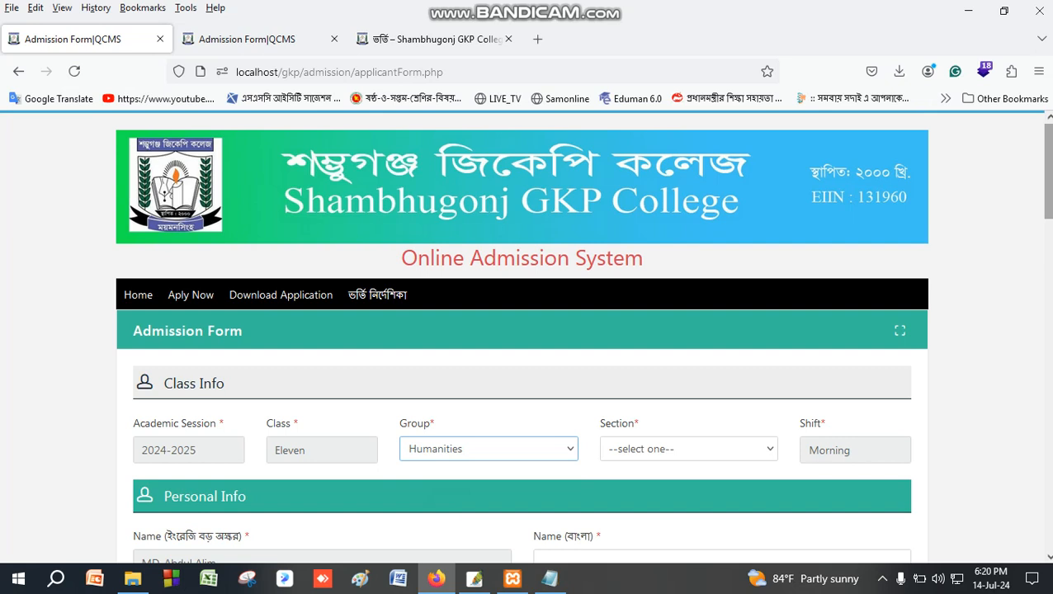
{"action": "scroll", "coordinate": [528, 338], "scroll_direction": "down", "scroll_amount": 15}
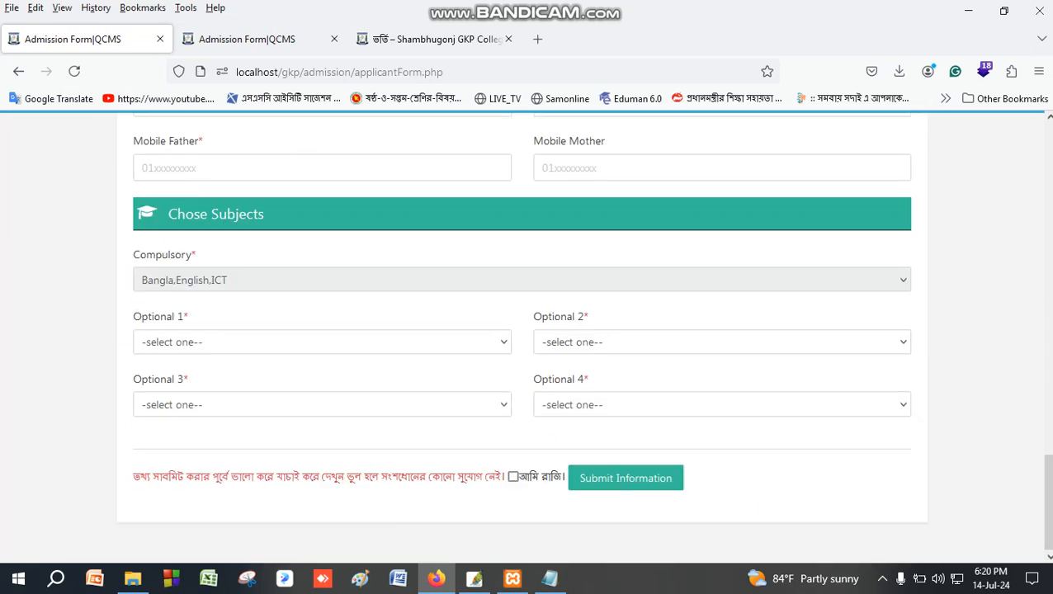
{"action": "left_click", "coordinate": [186, 342]}
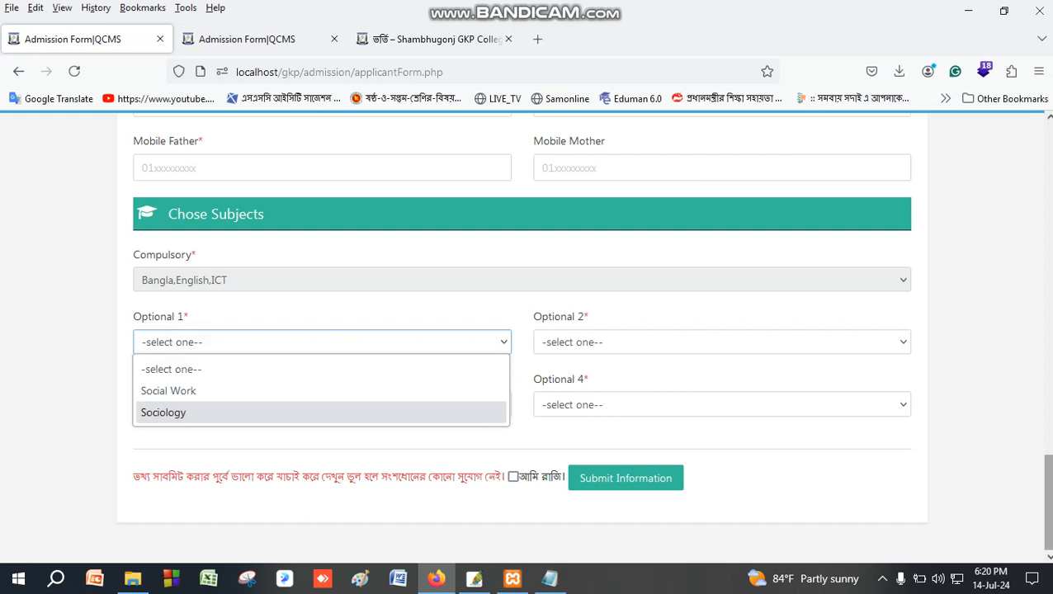
{"action": "left_click_drag", "start_coordinate": [1048, 501], "coordinate": [1048, 171]}
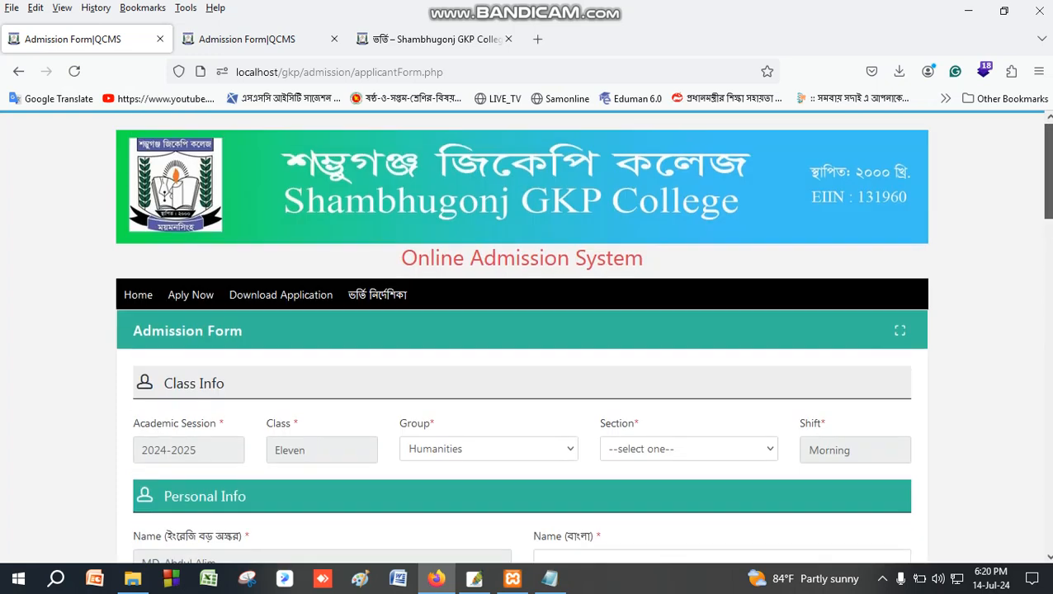
Look through the section list and set the section to A.
{"action": "left_click", "coordinate": [442, 446]}
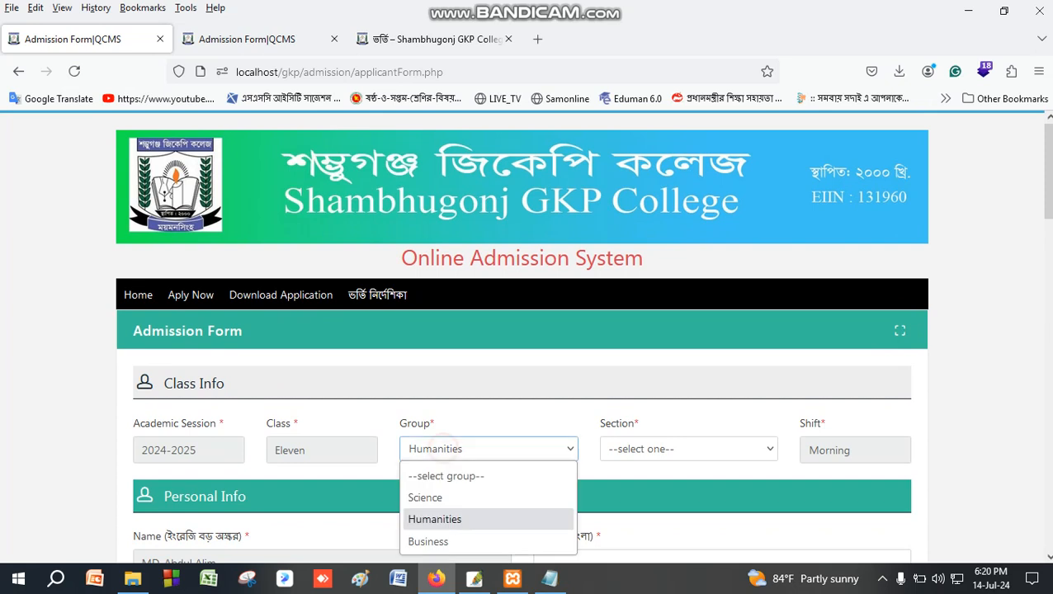
{"action": "left_click", "coordinate": [621, 448]}
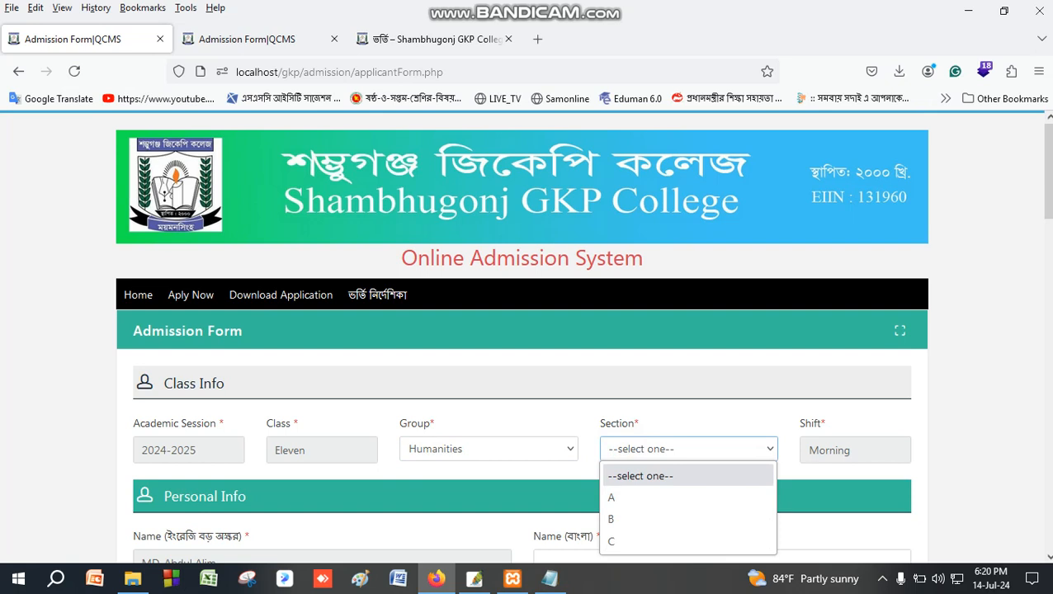
{"action": "scroll", "coordinate": [582, 337], "scroll_direction": "down", "scroll_amount": 3}
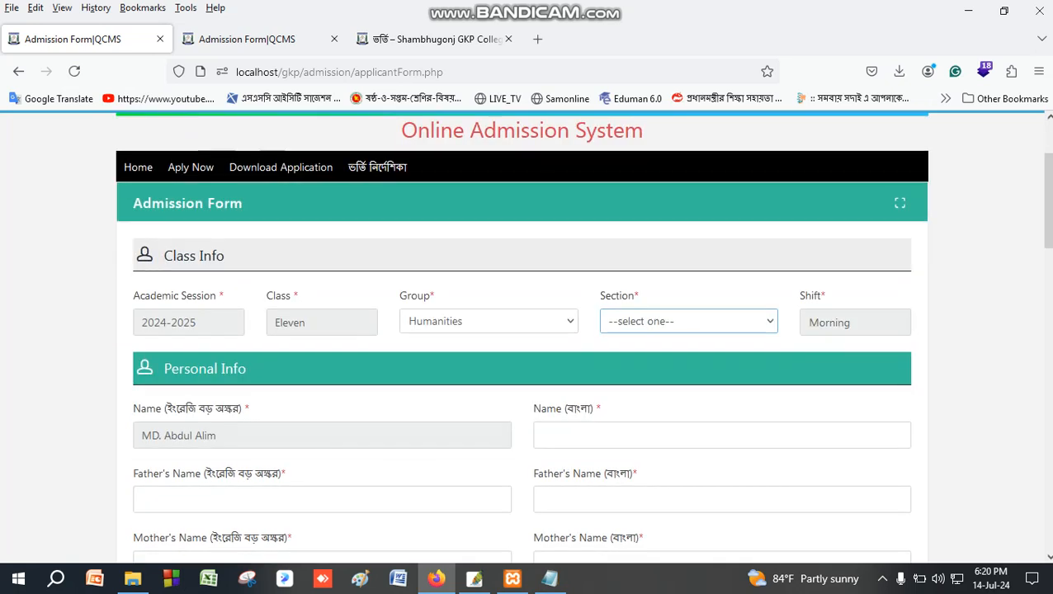
{"action": "left_click", "coordinate": [685, 320]}
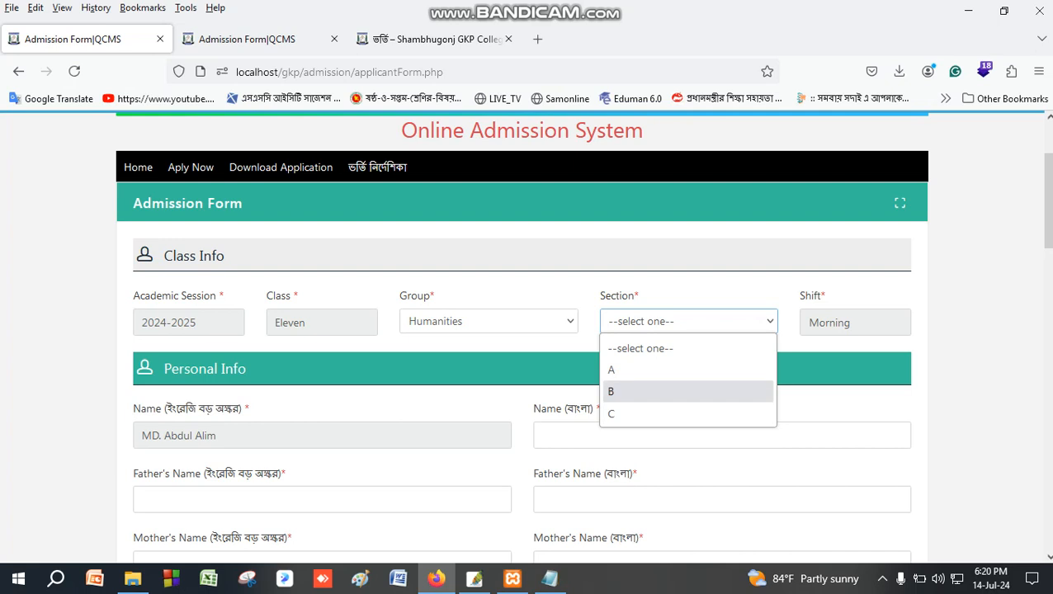
{"action": "left_click", "coordinate": [482, 339]}
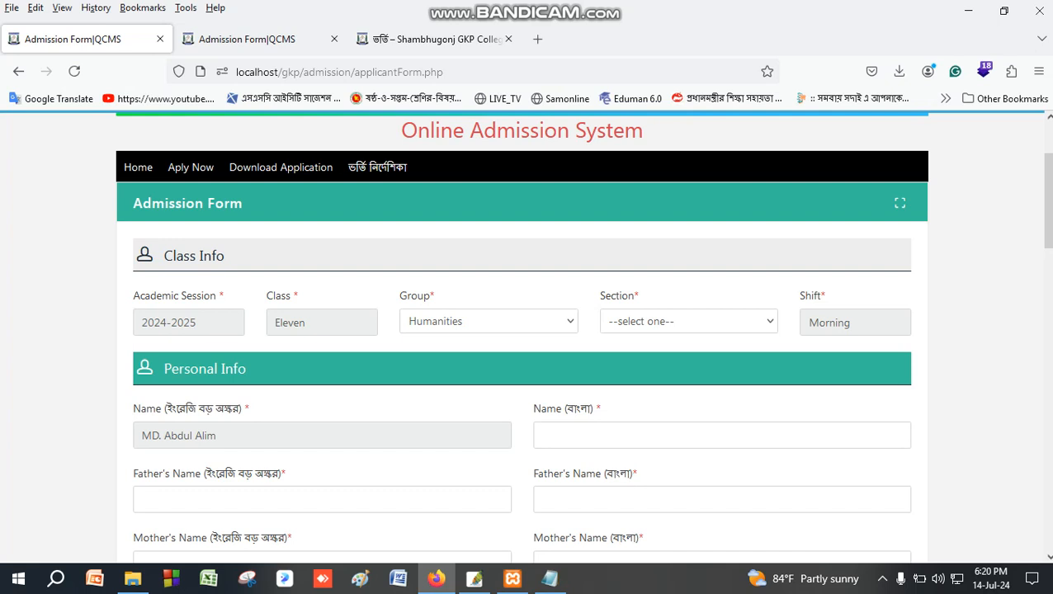
{"action": "left_click", "coordinate": [633, 322]}
{"action": "left_click", "coordinate": [615, 369]}
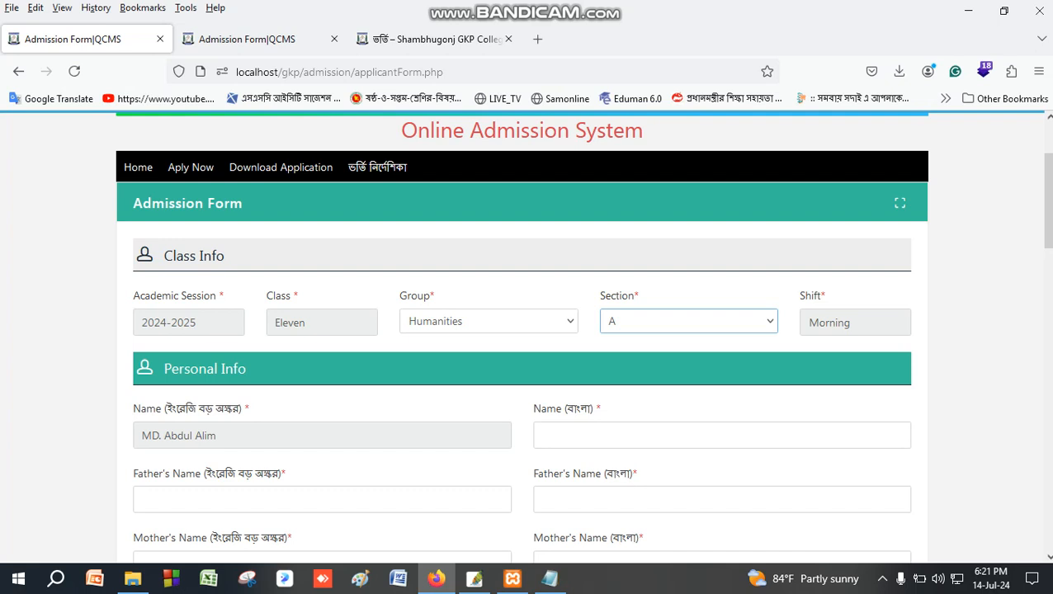
{"action": "scroll", "coordinate": [522, 330], "scroll_direction": "down", "scroll_amount": 15}
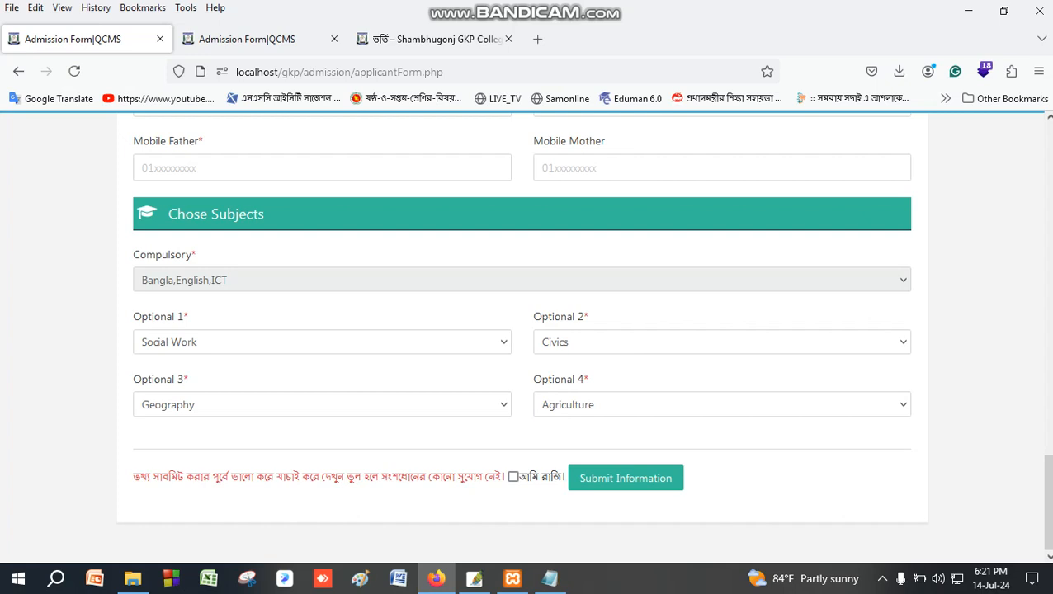
{"action": "scroll", "coordinate": [578, 339], "scroll_direction": "up", "scroll_amount": 15}
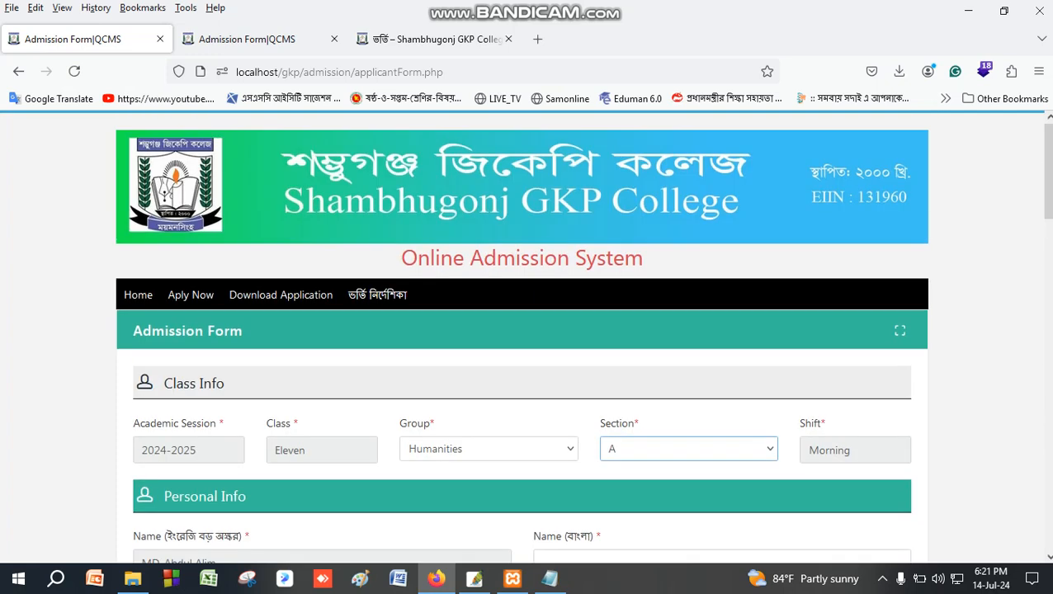
Change the section to B so the shift becomes Day, then recheck the Optional 1 choices.
{"action": "left_click", "coordinate": [661, 452]}
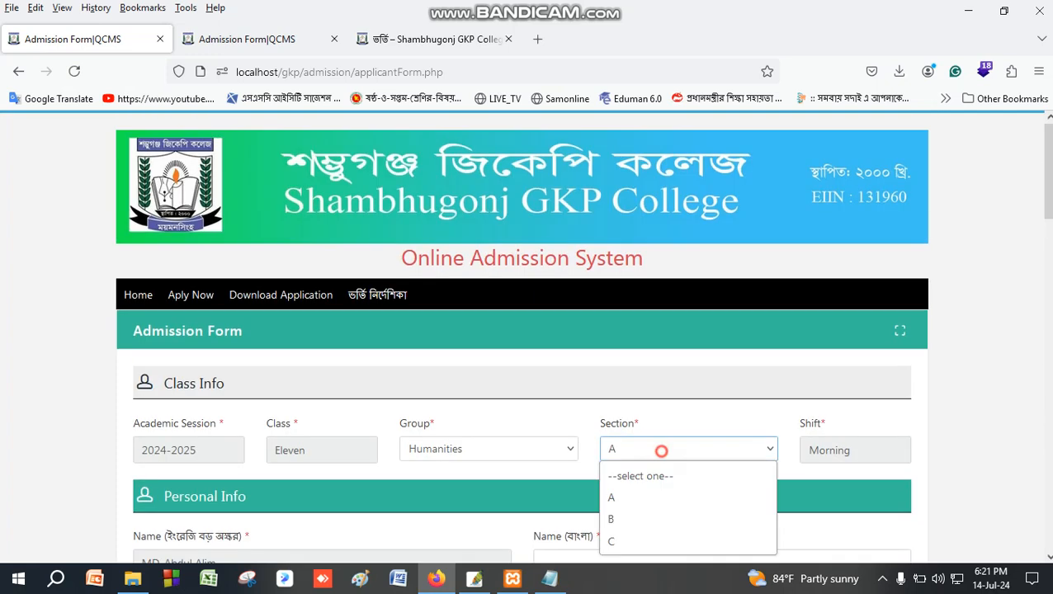
{"action": "left_click", "coordinate": [621, 518]}
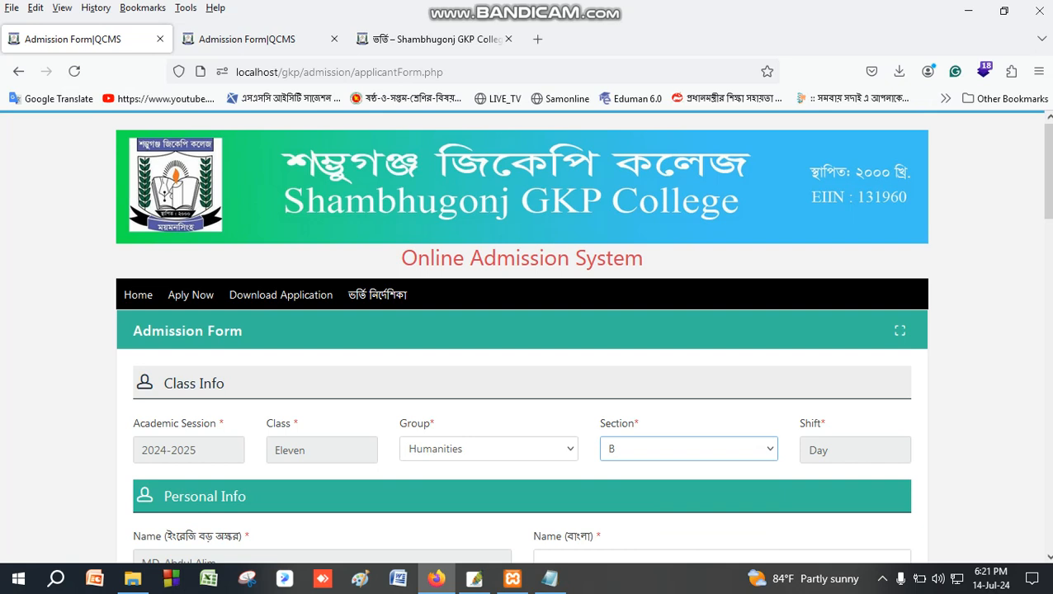
{"action": "scroll", "coordinate": [522, 330], "scroll_direction": "down", "scroll_amount": 15}
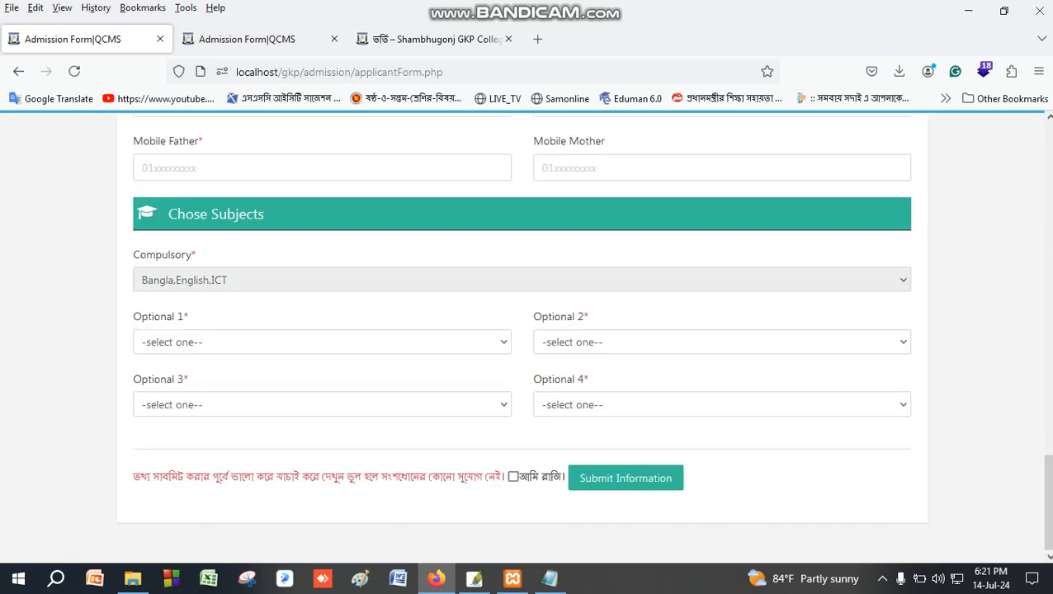
{"action": "left_click", "coordinate": [322, 341]}
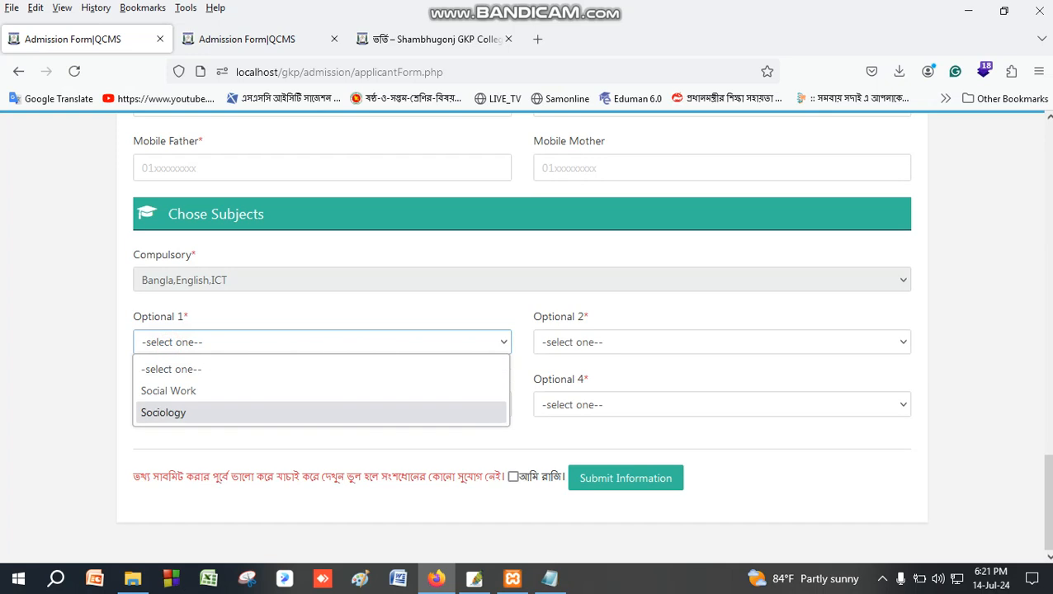
{"action": "left_click", "coordinate": [56, 335]}
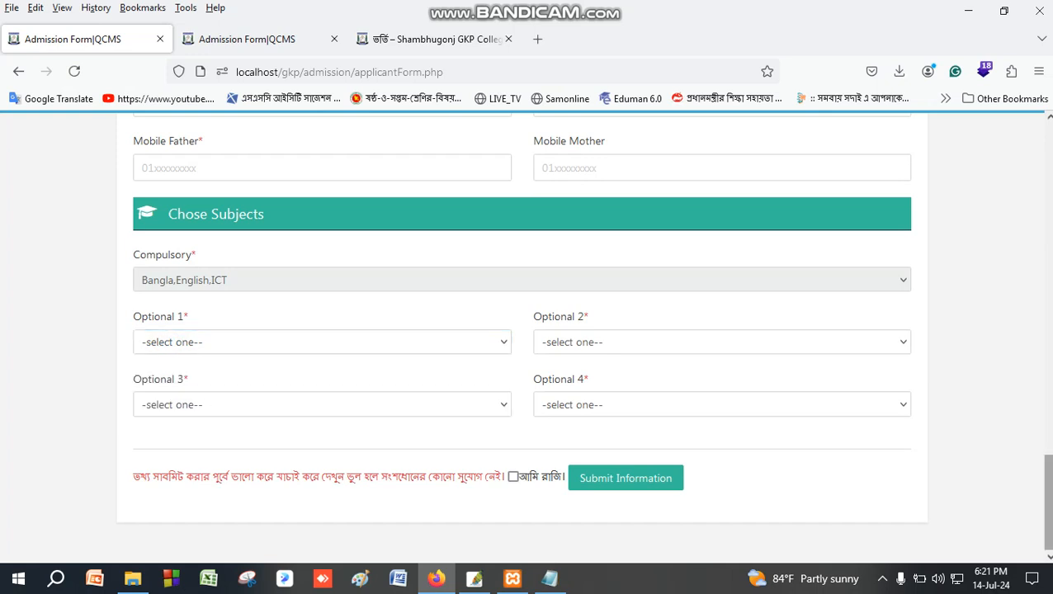
{"action": "left_click_drag", "start_coordinate": [1046, 544], "coordinate": [1046, 216]}
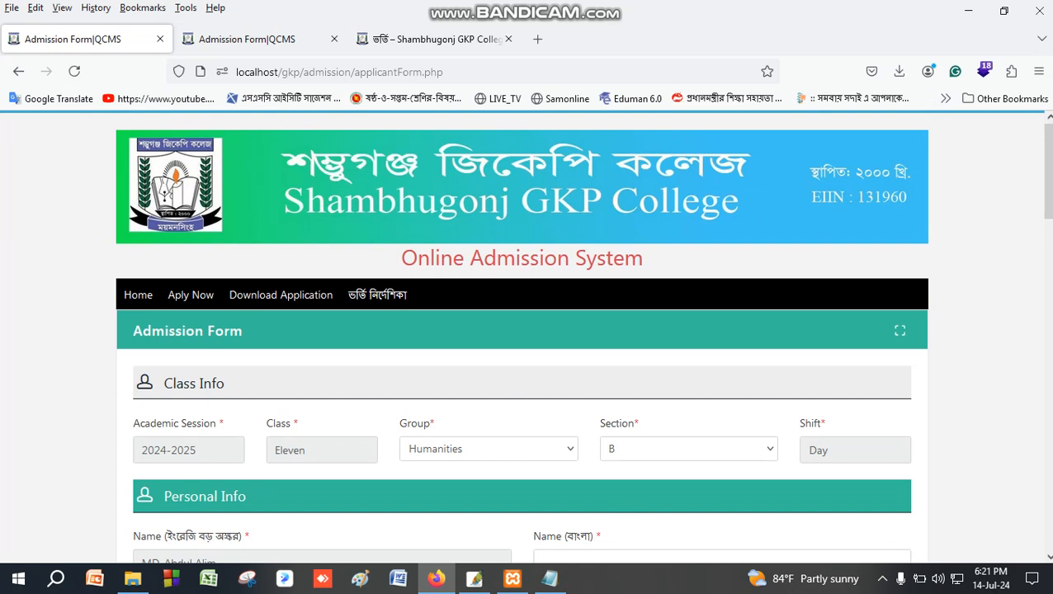
{"action": "left_click_drag", "start_coordinate": [1048, 171], "coordinate": [1048, 225]}
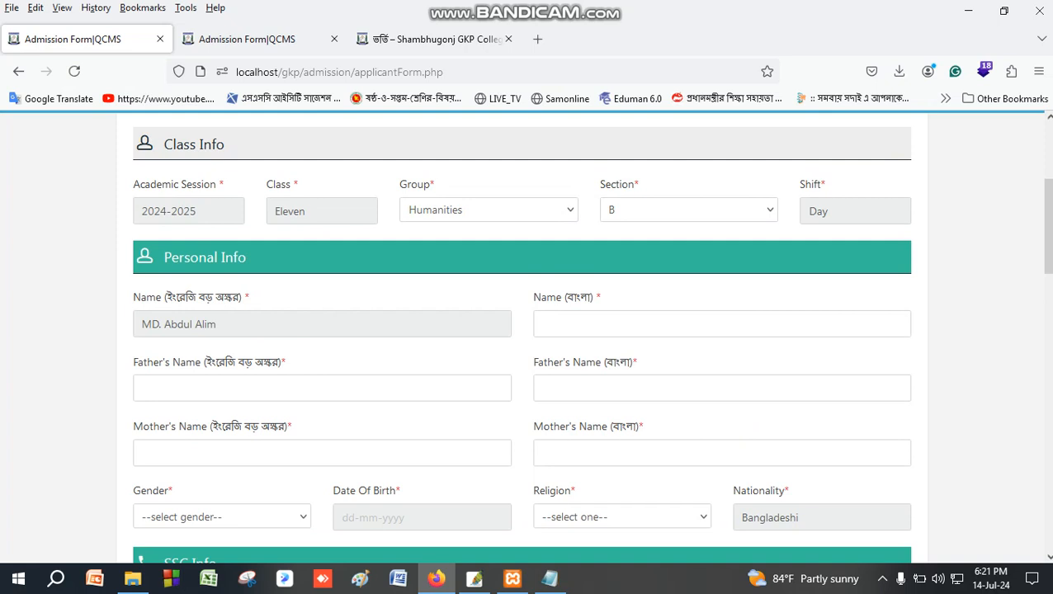
Enter the applicant's Bangla name and the father's name in English and Bengali.
{"action": "left_click", "coordinate": [578, 324]}
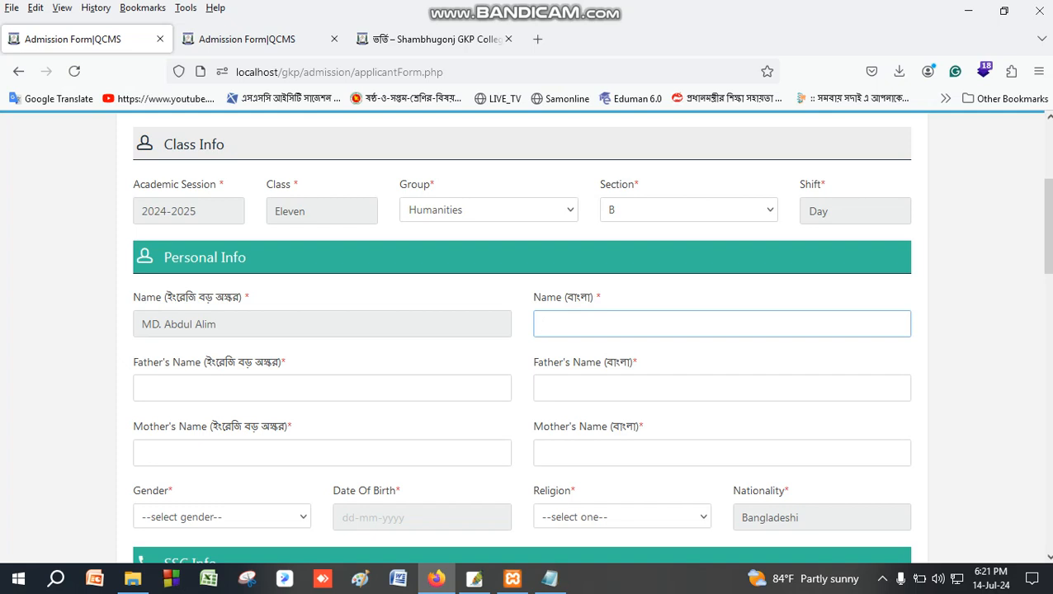
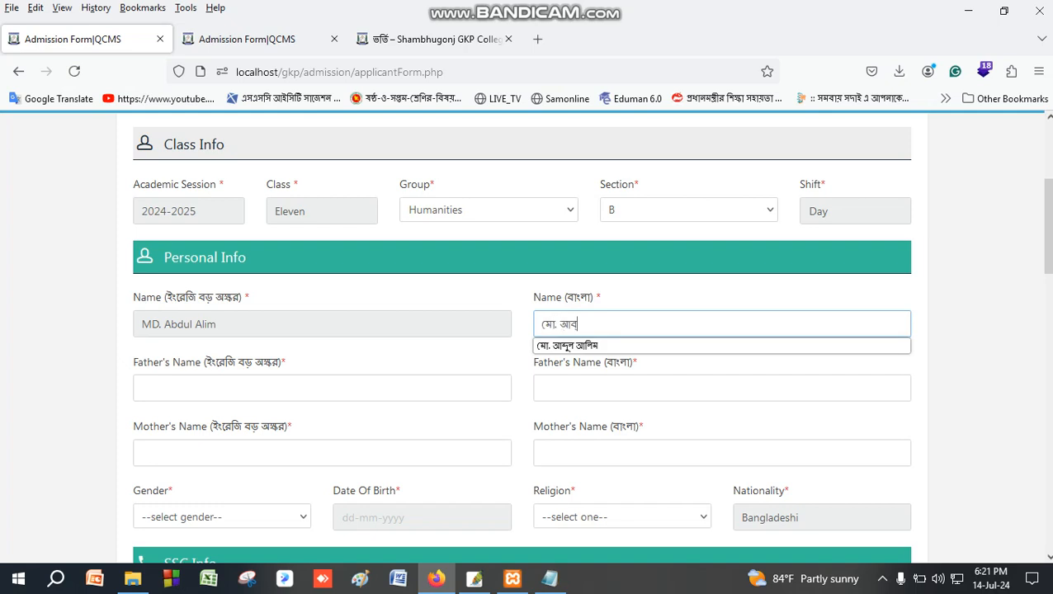
{"action": "key", "text": "Down"}
{"action": "key", "text": "Return"}
{"action": "key", "text": "Tab"}
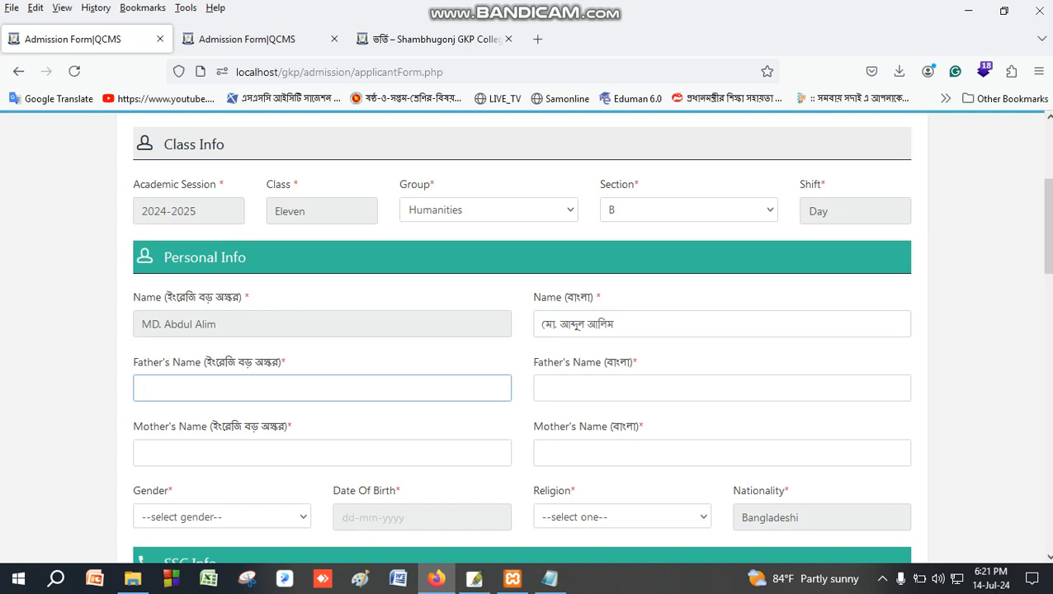
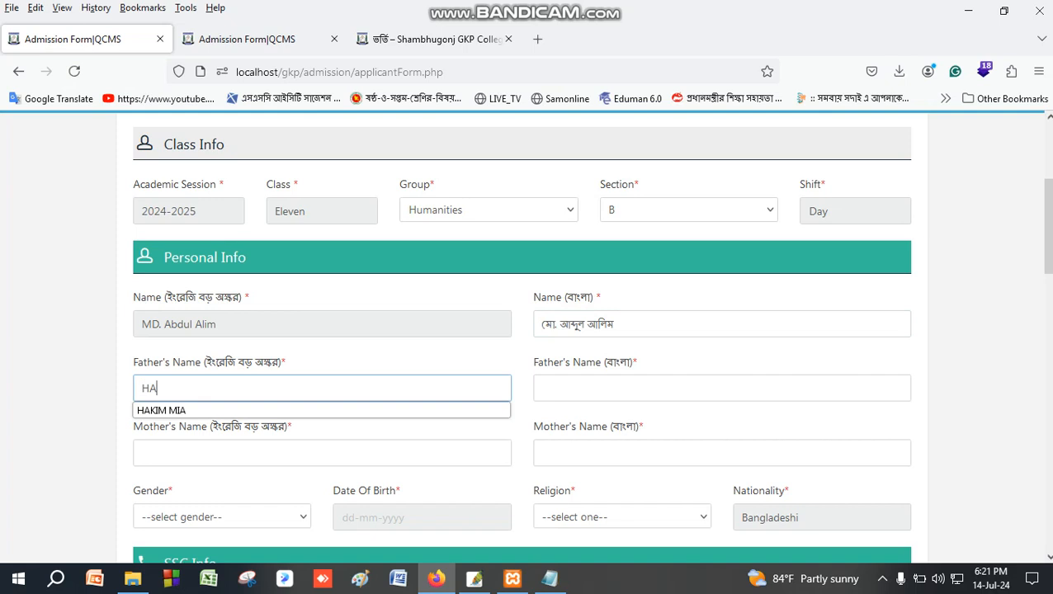
{"action": "key", "text": "Tab"}
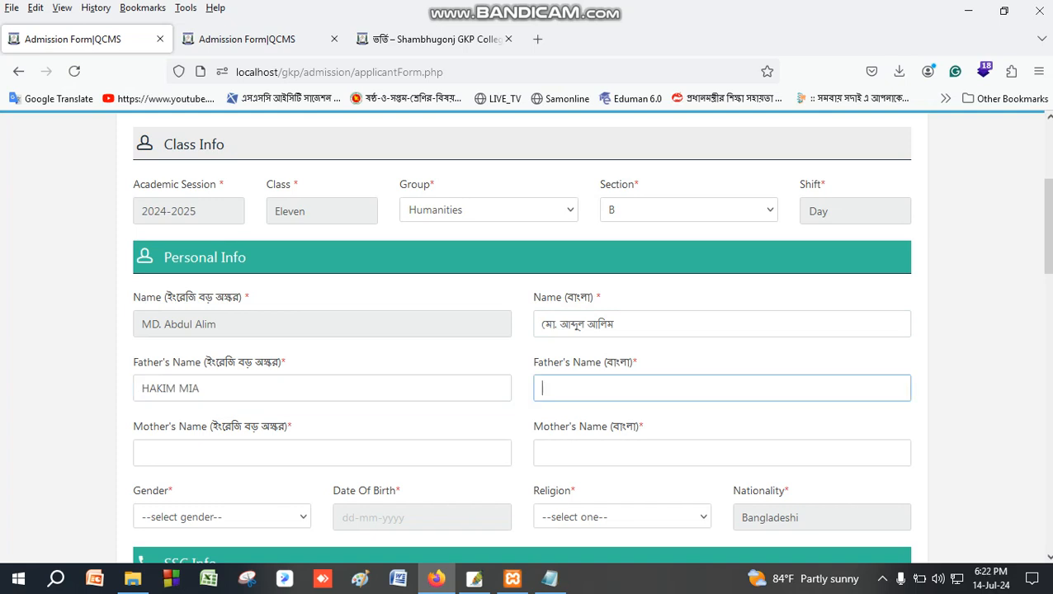
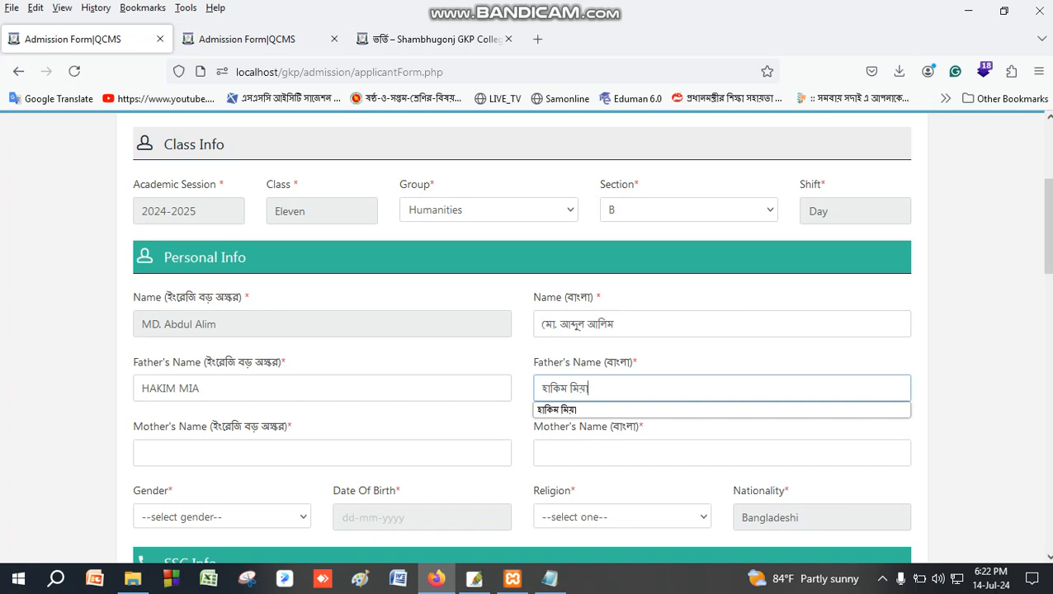
Enter the mother's name in English and Bengali and set Gender to Male.
{"action": "key", "text": "Tab"}
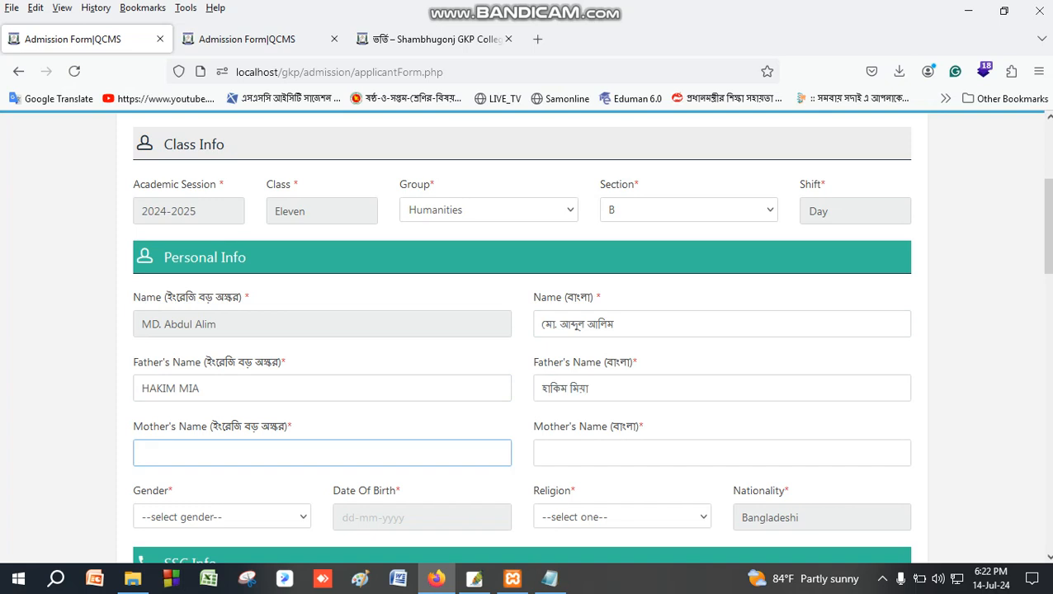
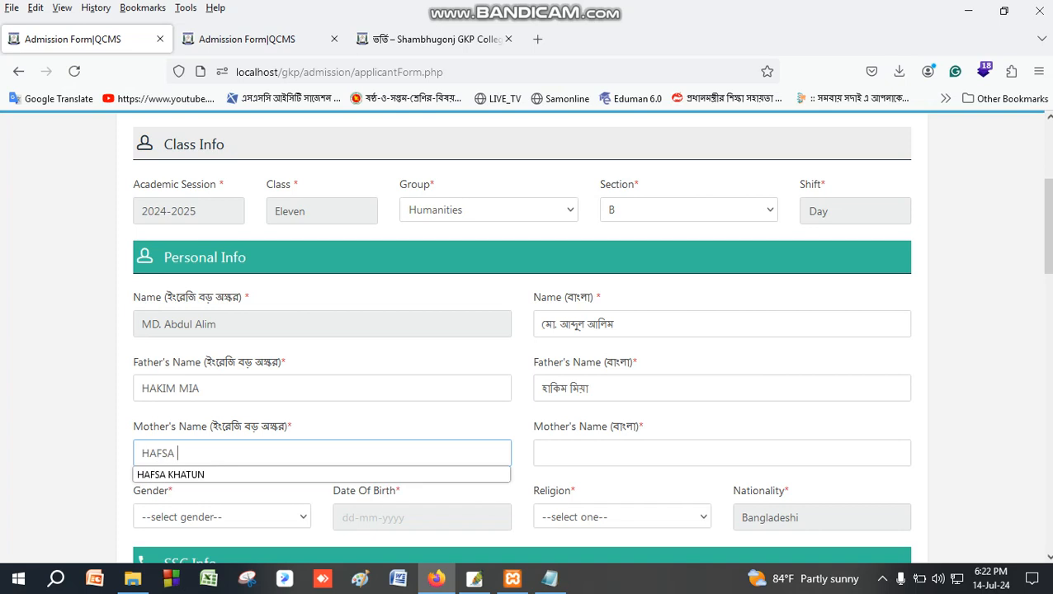
{"action": "key", "text": "Tab"}
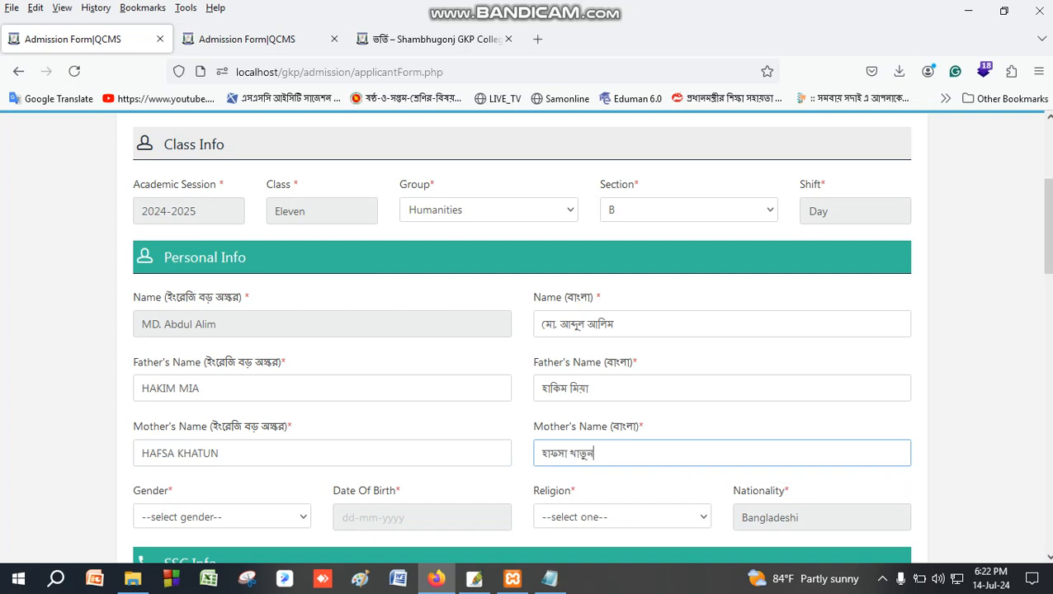
{"action": "key", "text": "Tab"}
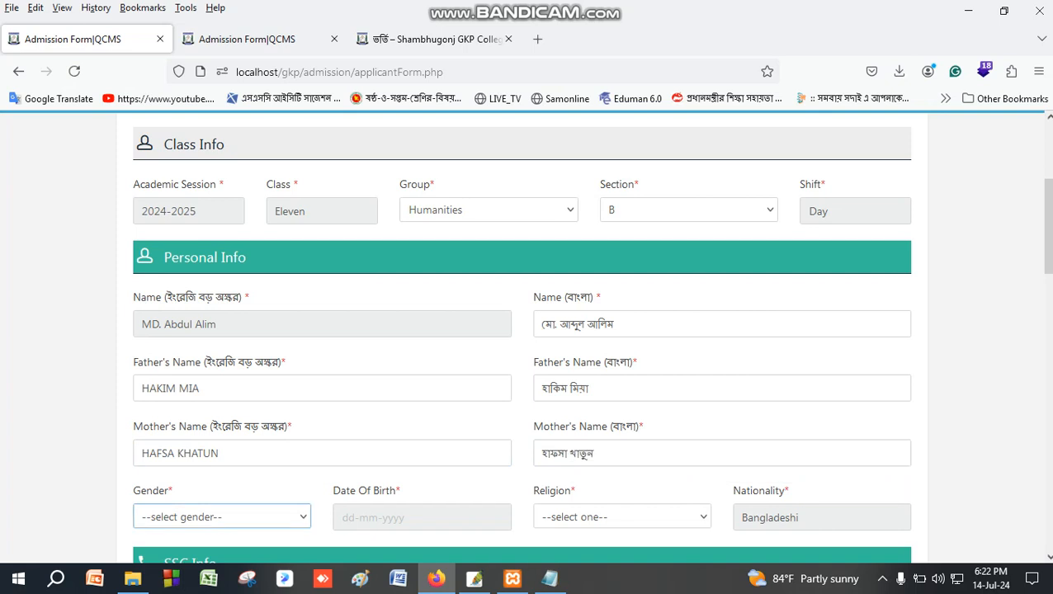
{"action": "key", "text": "alt+Down"}
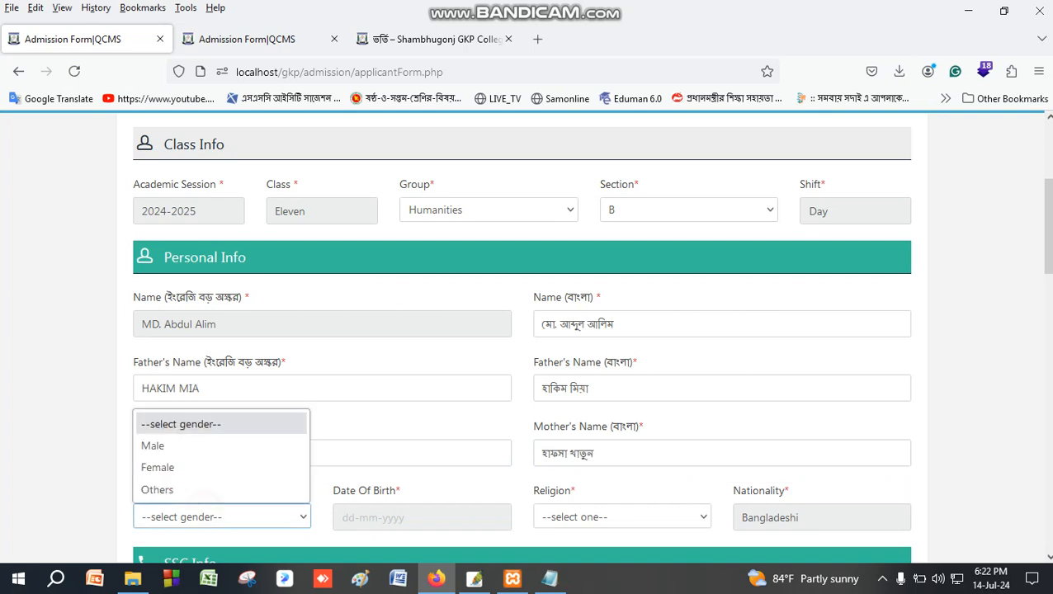
{"action": "key", "text": "Down"}
{"action": "key", "text": "Return"}
{"action": "scroll", "coordinate": [528, 330], "scroll_direction": "down", "scroll_amount": 2}
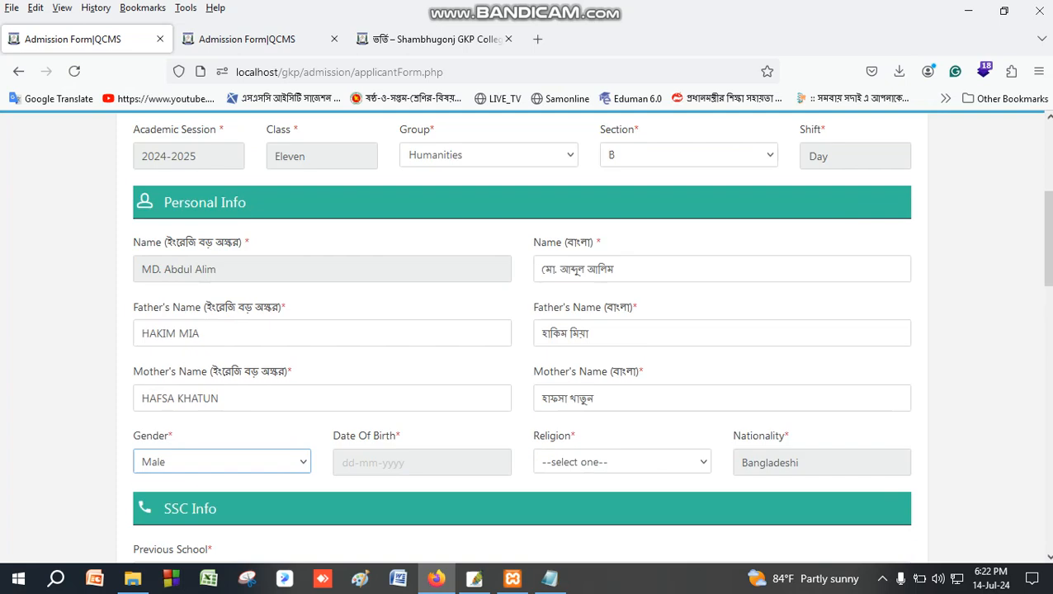
{"action": "key", "text": "Tab"}
{"action": "key", "text": "alt+Down"}
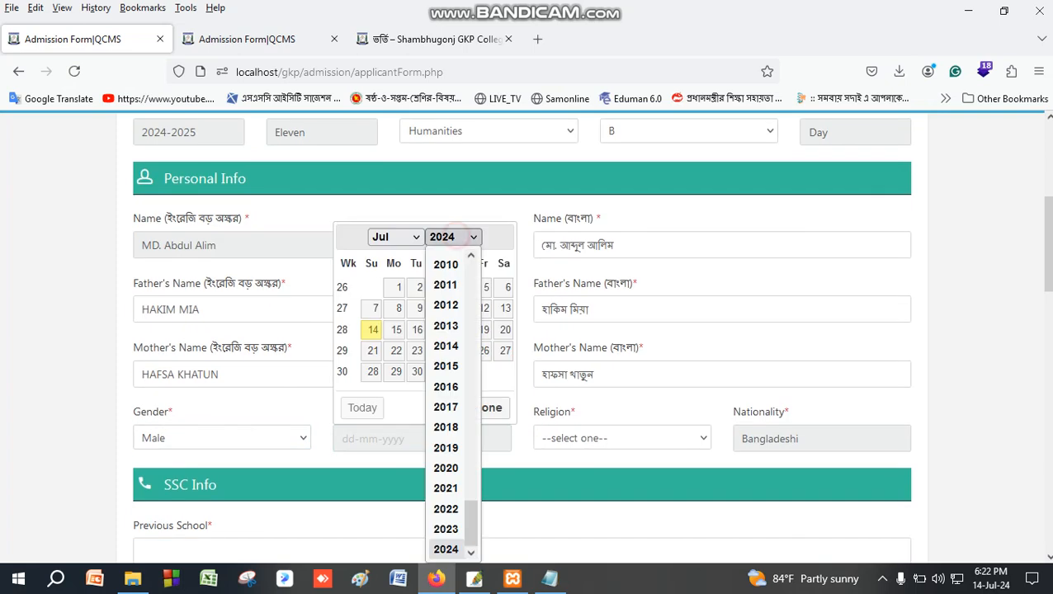
{"action": "scroll", "coordinate": [446, 371], "scroll_direction": "up", "scroll_amount": 1}
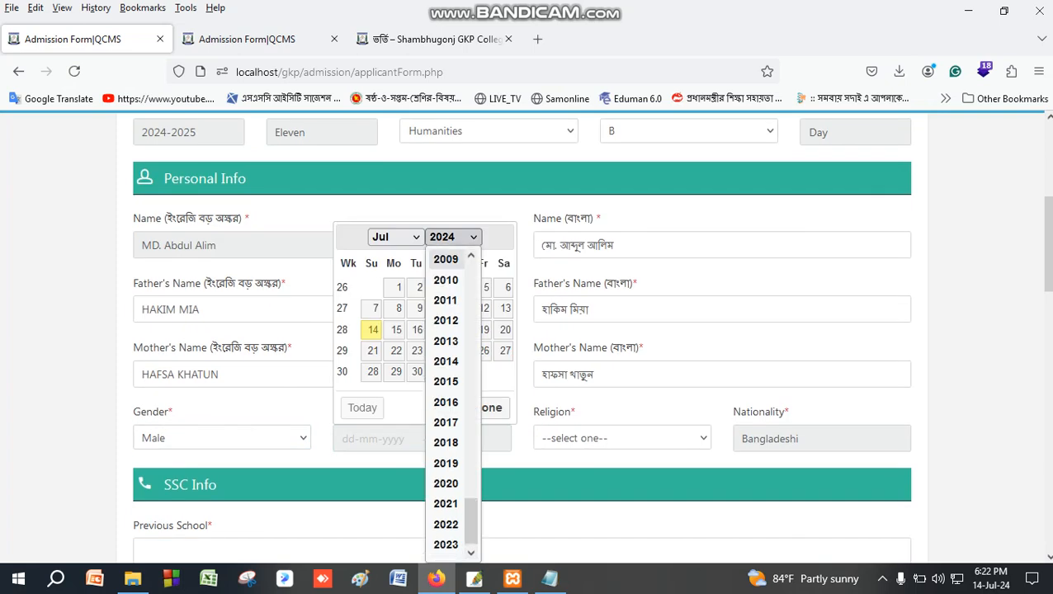
{"action": "left_click", "coordinate": [439, 259]}
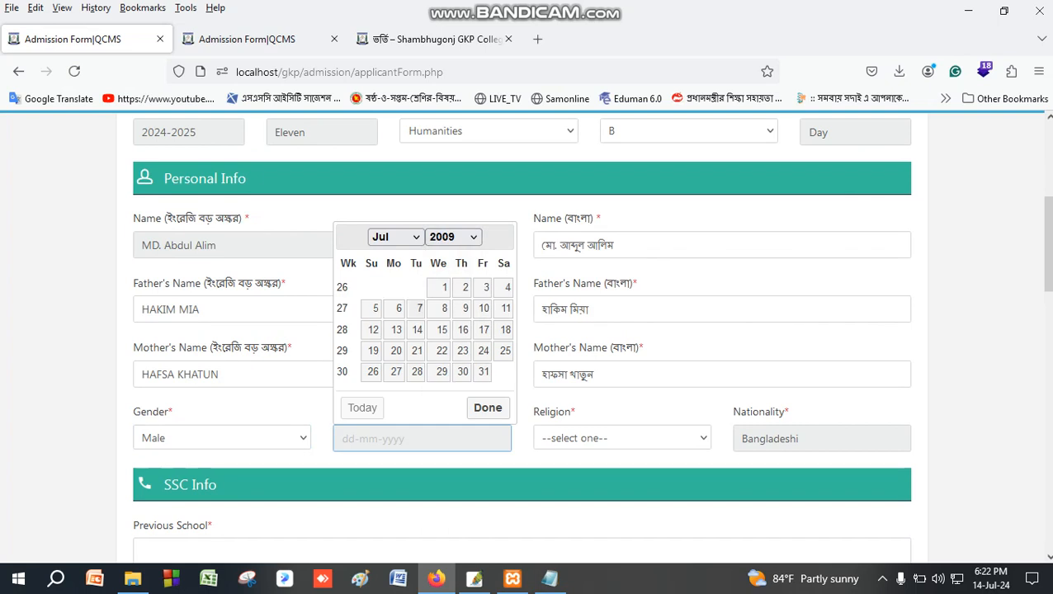
{"action": "left_click", "coordinate": [419, 307]}
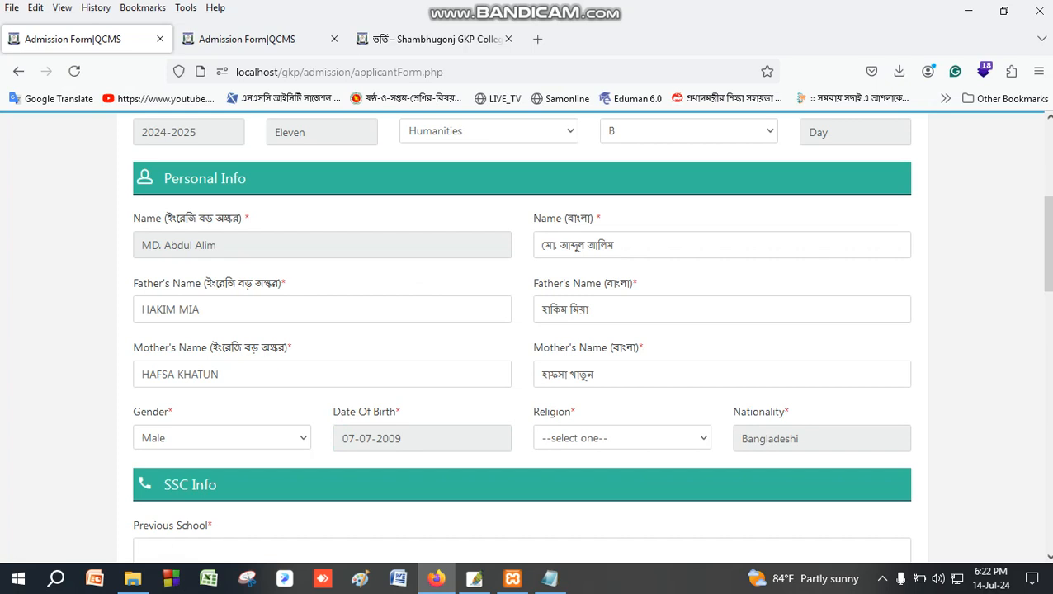
{"action": "left_click", "coordinate": [592, 432]}
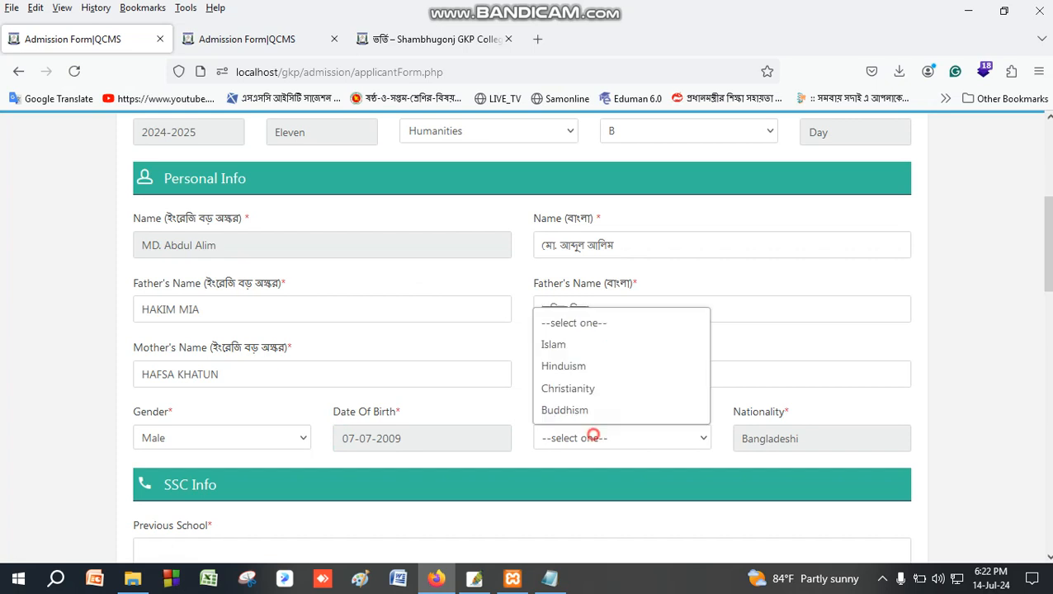
{"action": "left_click", "coordinate": [566, 343]}
{"action": "scroll", "coordinate": [522, 346], "scroll_direction": "down", "scroll_amount": 3}
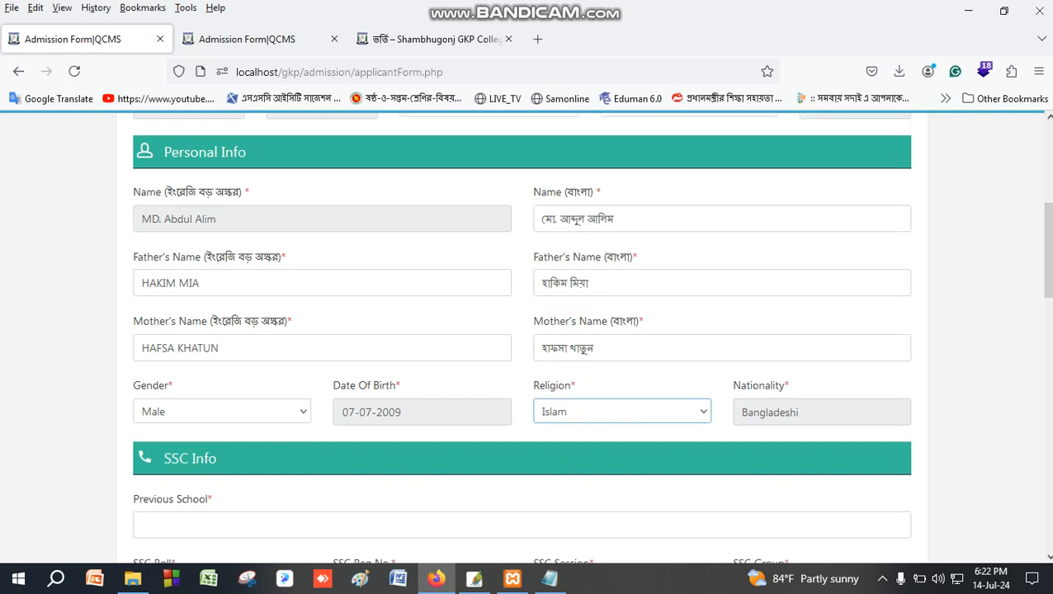
Enter SHAMBHUGONJ UC HIGH SCHOOL as the previous school.
{"action": "left_click", "coordinate": [217, 391]}
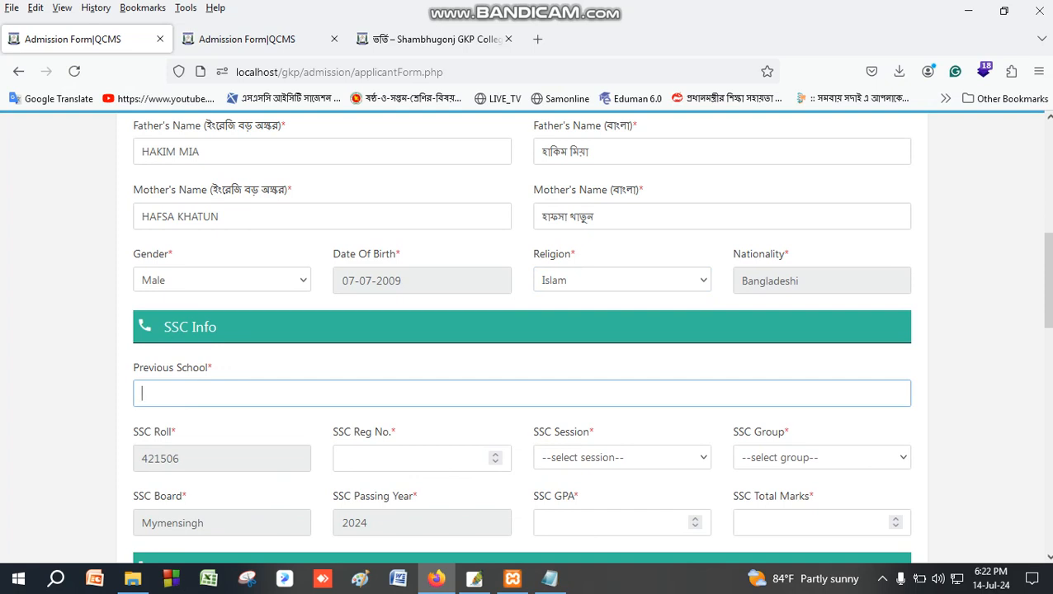
{"action": "type", "text": "s"}
{"action": "key", "text": "BackSpace"}
{"action": "type", "text": "sh"}
{"action": "key", "text": "BackSpace"}
{"action": "key", "text": "BackSpace"}
{"action": "type", "text": "SHAMBHUGONJ"}
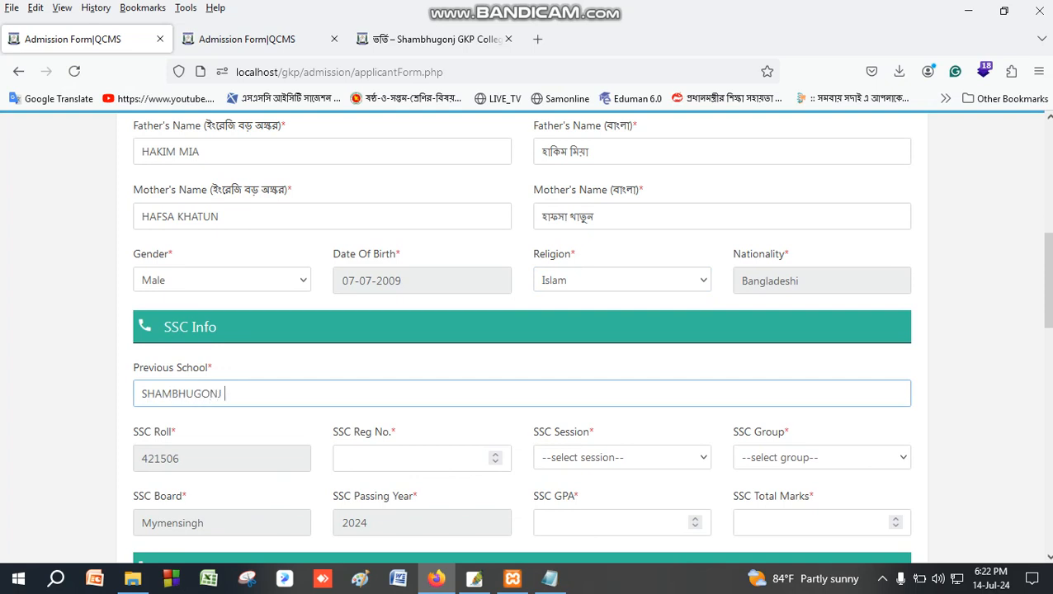
{"action": "type", "text": " UC HIGH SCHOOL"}
Fill in the SSC registration number from the autocomplete suggestion.
{"action": "key", "text": "Tab"}
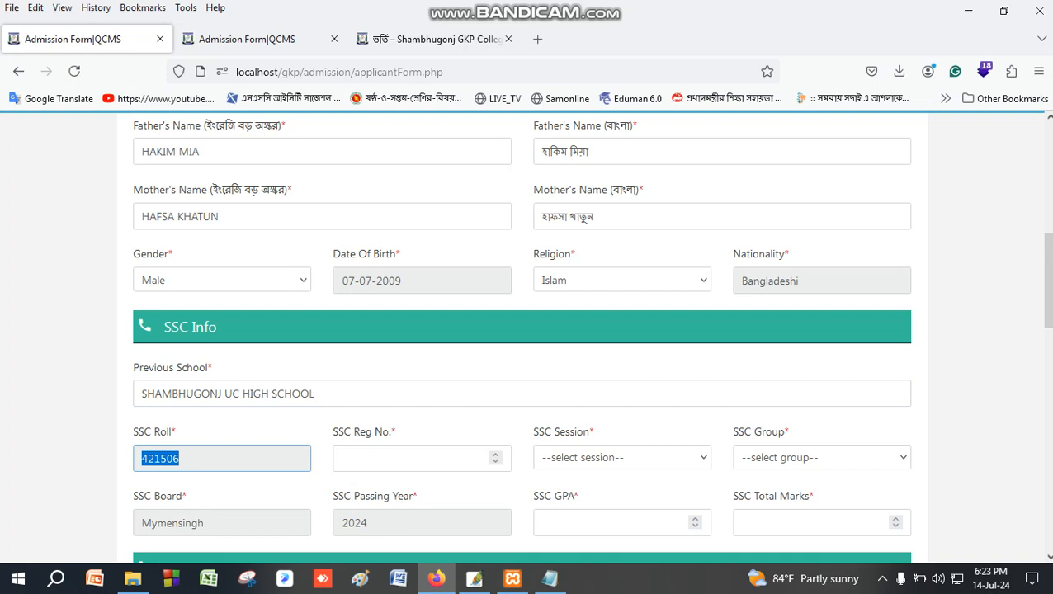
{"action": "key", "text": "Tab"}
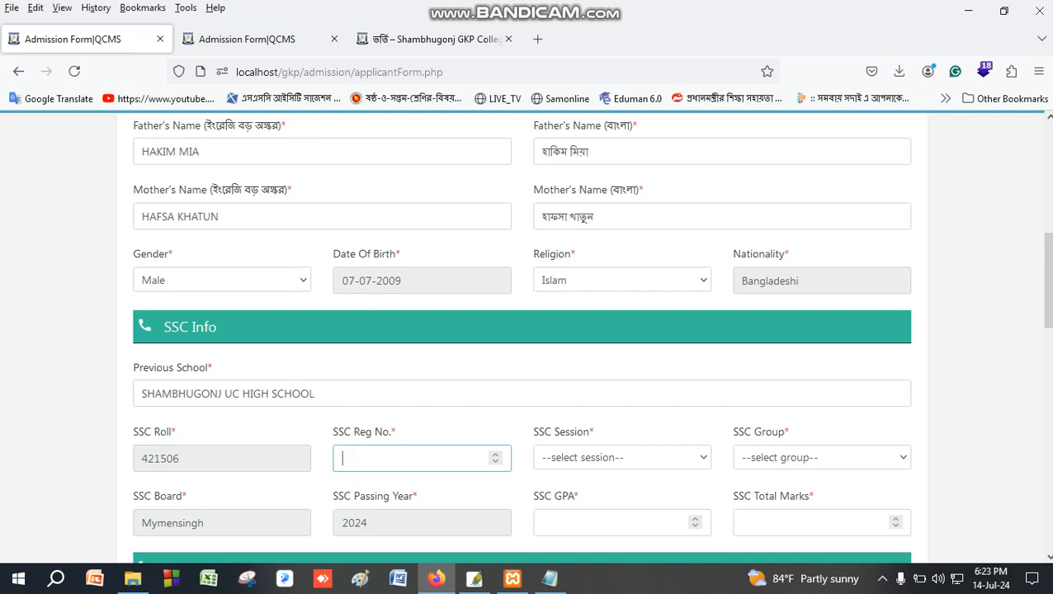
{"action": "type", "text": "21"}
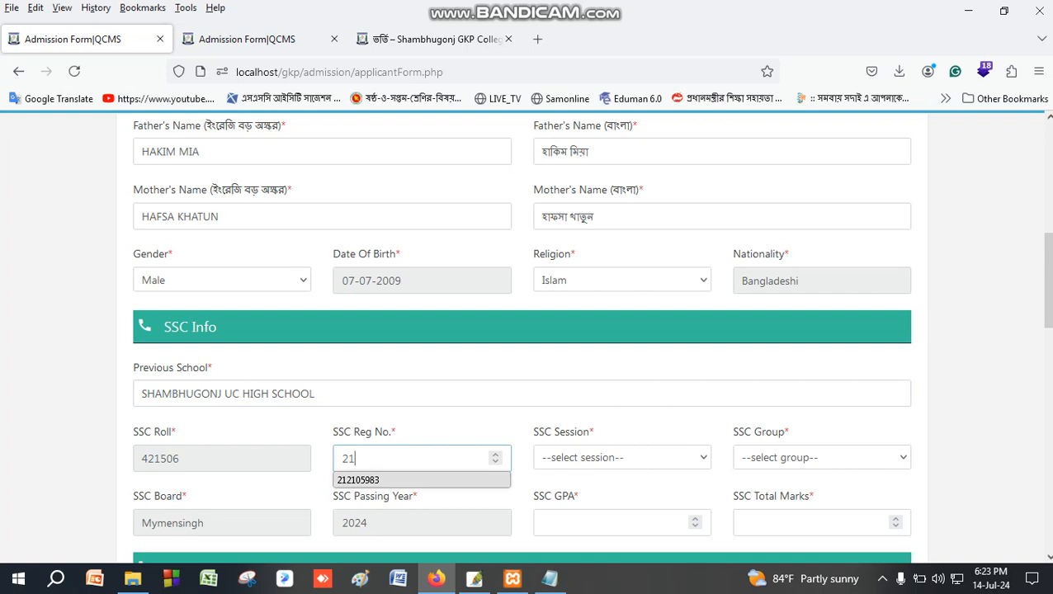
{"action": "left_click", "coordinate": [381, 479]}
{"action": "left_click", "coordinate": [583, 457]}
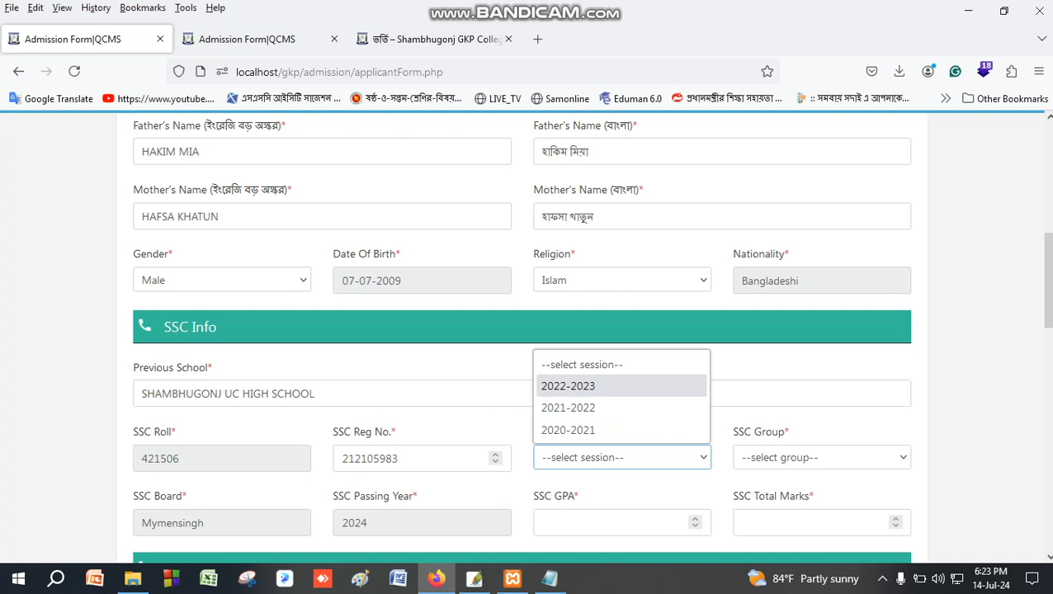
Set the SSC session to 2022-2023 and the SSC group to Science.
{"action": "left_click", "coordinate": [585, 385]}
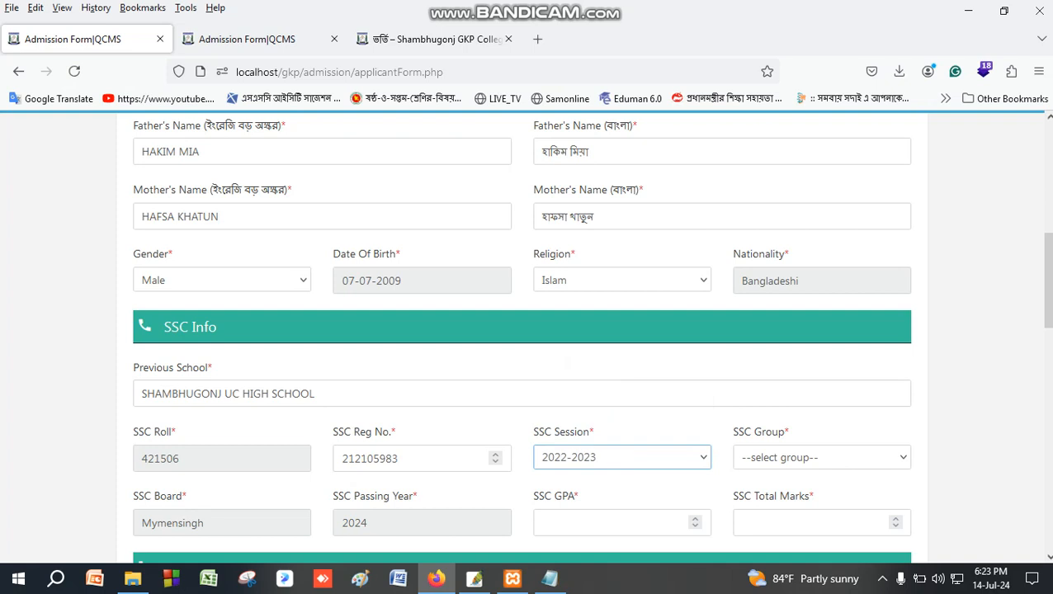
{"action": "left_click", "coordinate": [759, 459]}
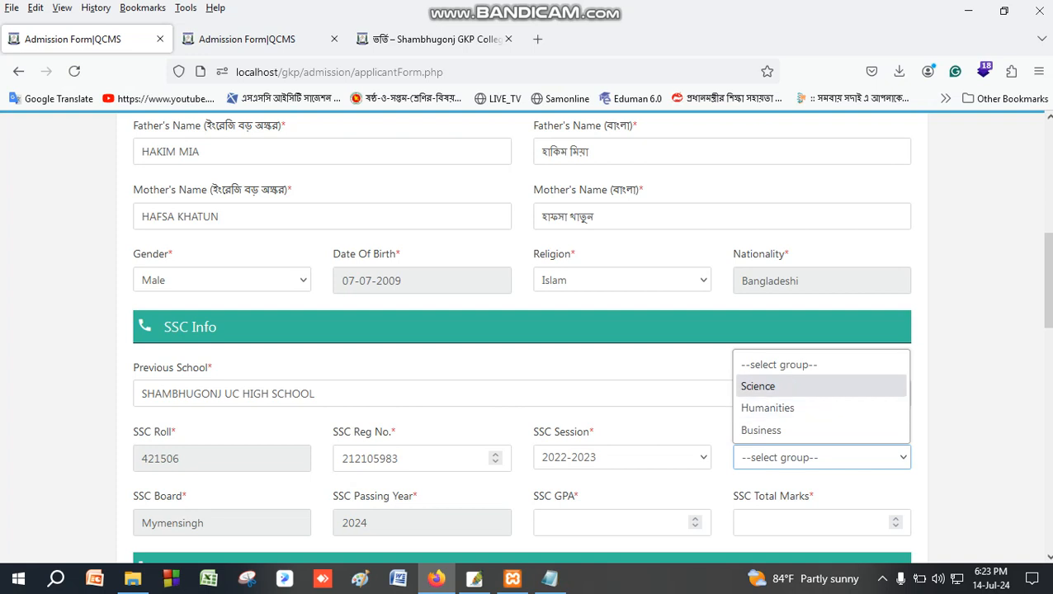
{"action": "left_click", "coordinate": [764, 386]}
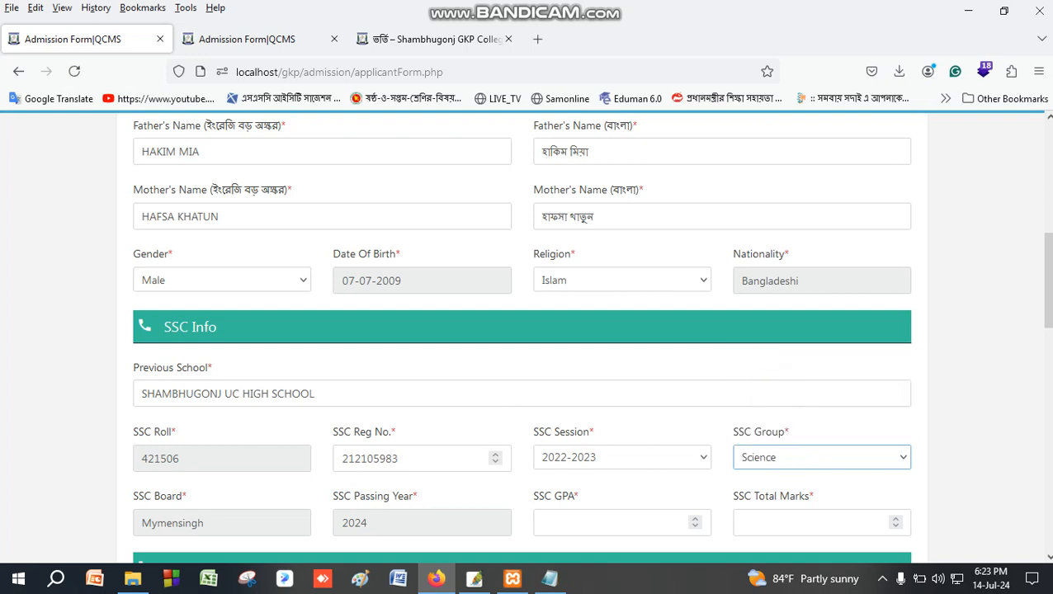
{"action": "scroll", "coordinate": [522, 338], "scroll_direction": "up", "scroll_amount": 5}
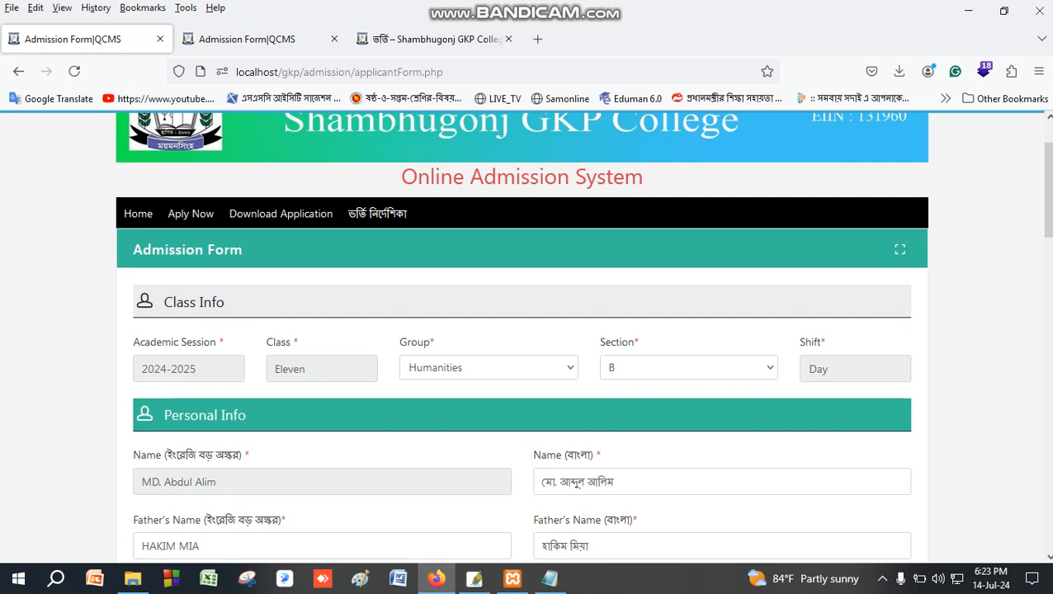
{"action": "scroll", "coordinate": [521, 338], "scroll_direction": "down", "scroll_amount": 5}
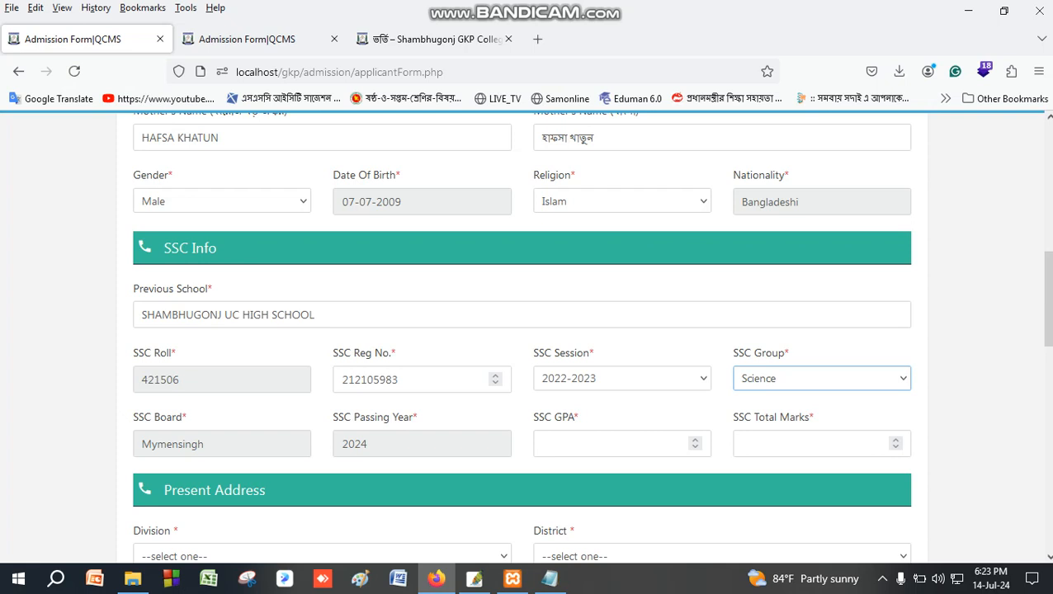
Enter SSC GPA 5.00 and total marks 1150.
{"action": "left_click", "coordinate": [596, 446]}
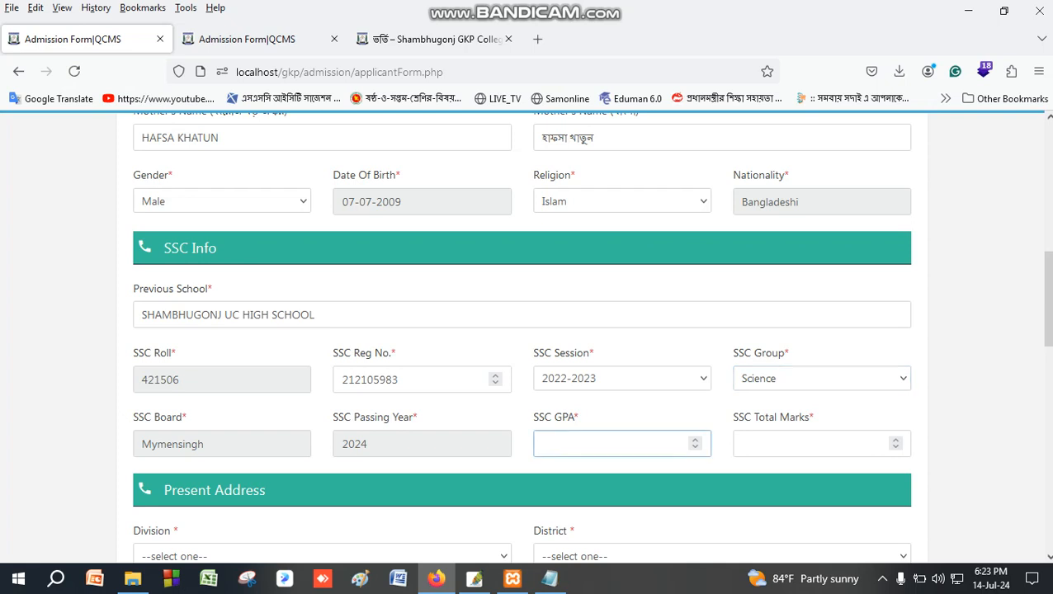
{"action": "type", "text": "5.00"}
{"action": "key", "text": "Tab"}
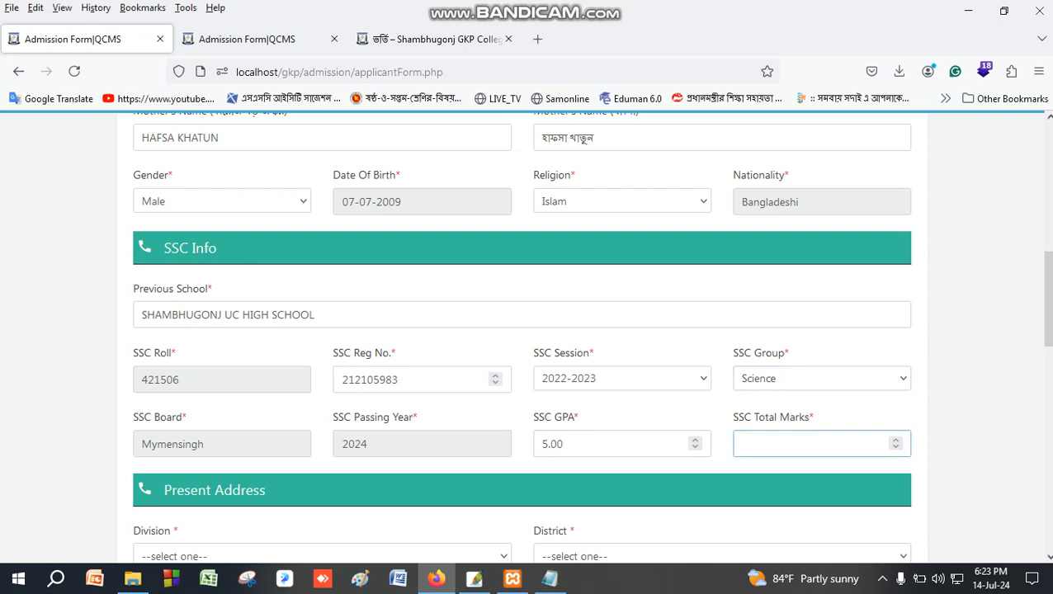
{"action": "type", "text": "1150"}
{"action": "key", "text": "Tab"}
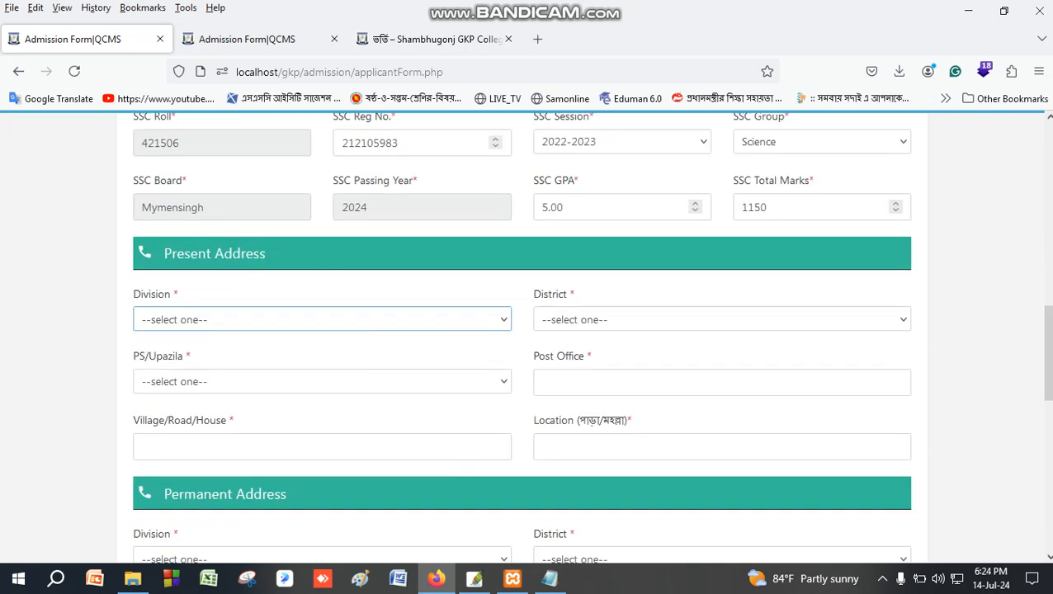
Set present division and district to Mymensingh and the upazila to Mymensingh Sadar.
{"action": "left_click", "coordinate": [190, 320]}
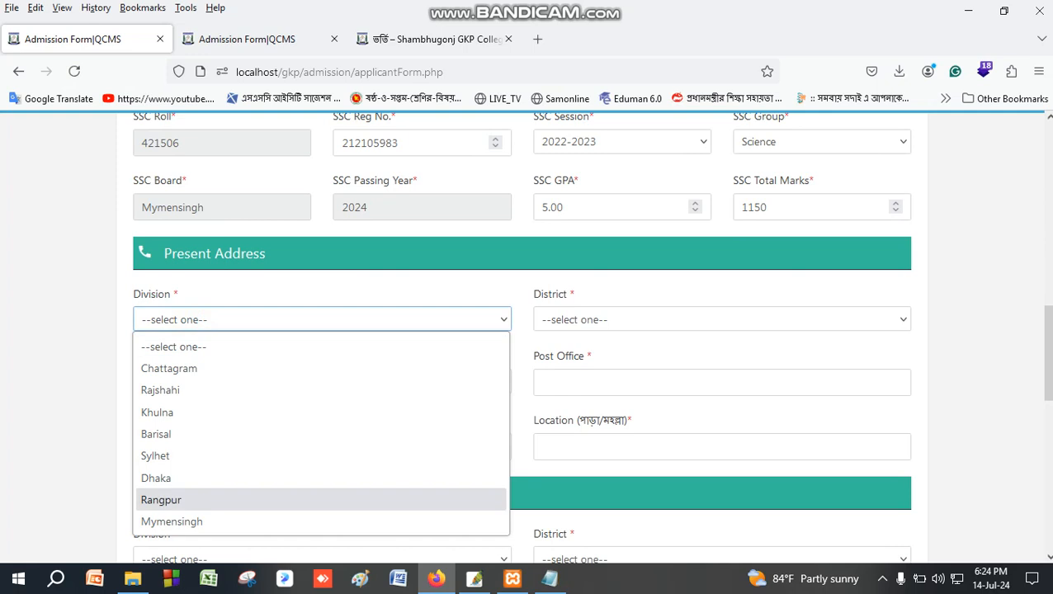
{"action": "left_click", "coordinate": [179, 521]}
{"action": "left_click", "coordinate": [588, 319]}
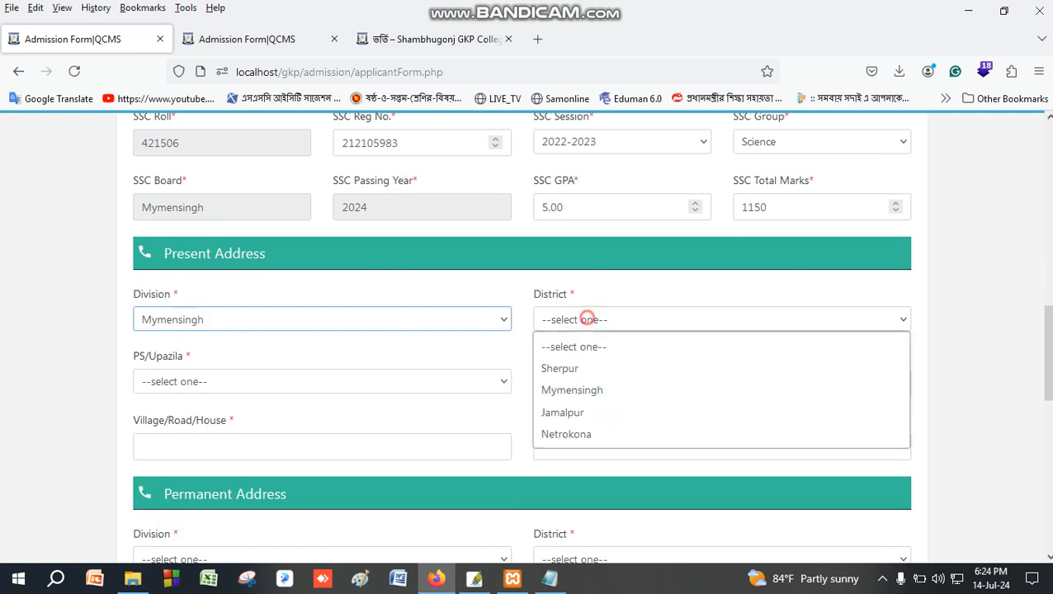
{"action": "left_click", "coordinate": [583, 391]}
{"action": "left_click", "coordinate": [242, 380]}
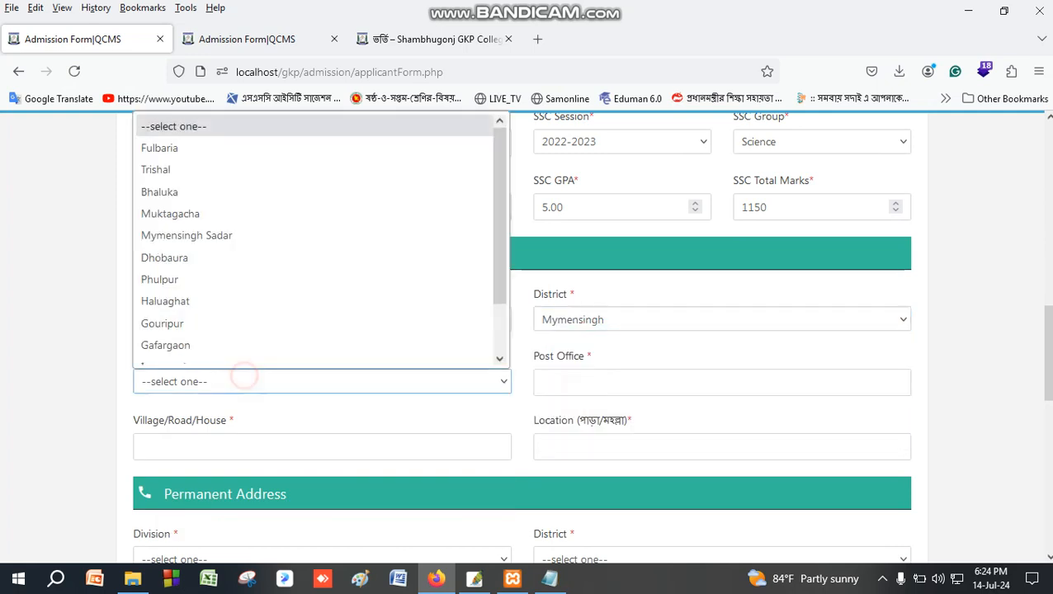
{"action": "left_click", "coordinate": [236, 224]}
{"action": "left_click", "coordinate": [576, 379]}
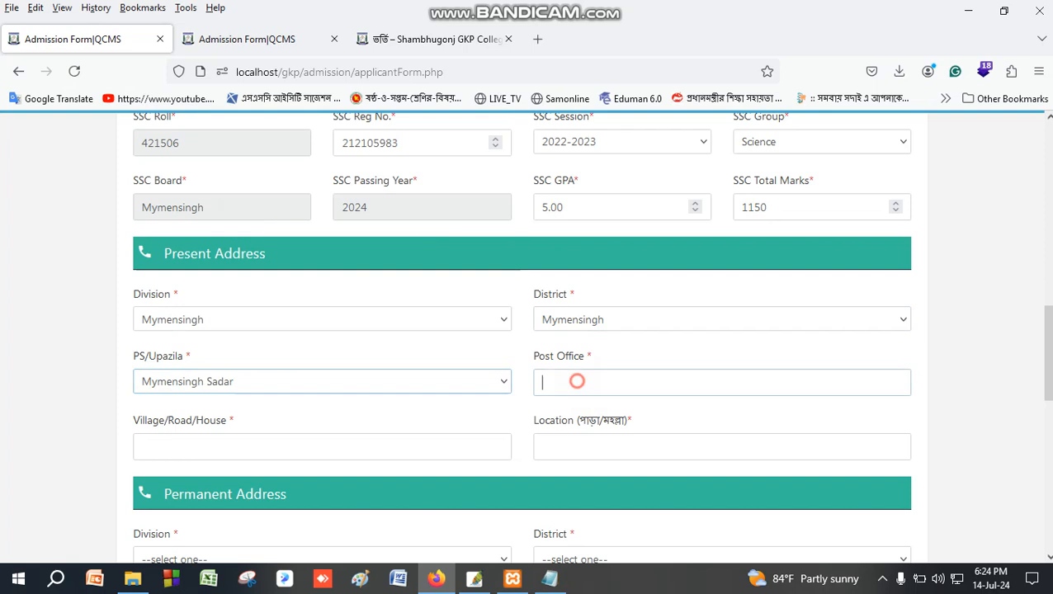
{"action": "type", "text": "S"}
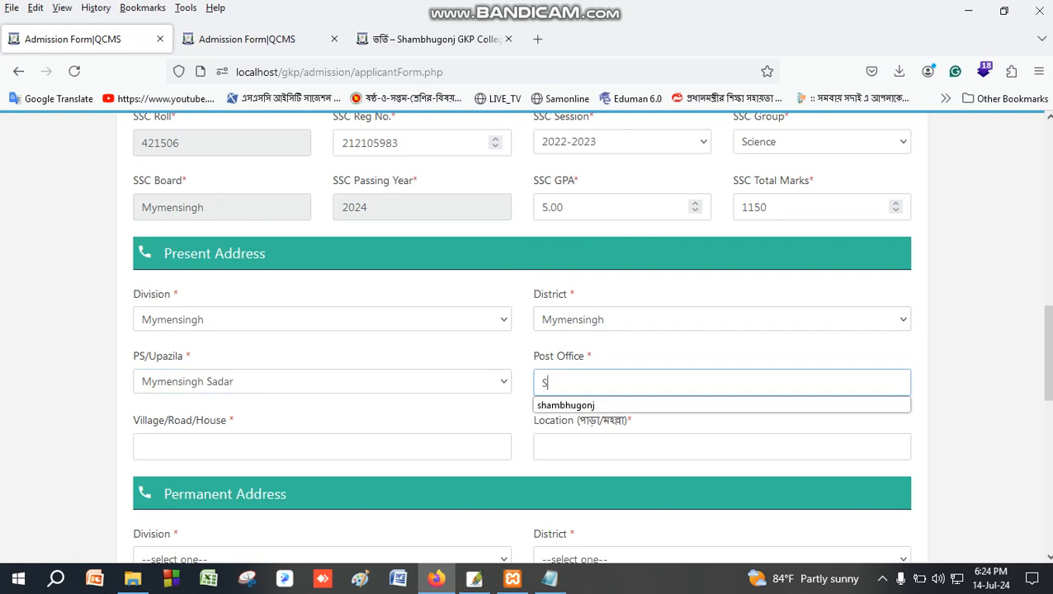
{"action": "key", "text": "Down"}
{"action": "key", "text": "Tab"}
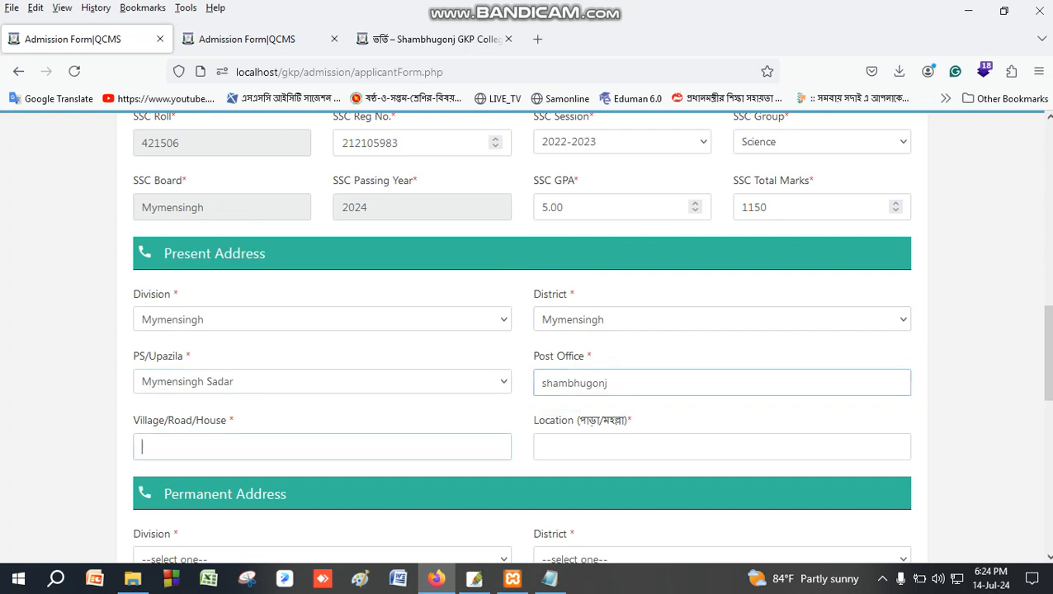
{"action": "key", "text": "Tab"}
{"action": "key", "text": "shift+Tab"}
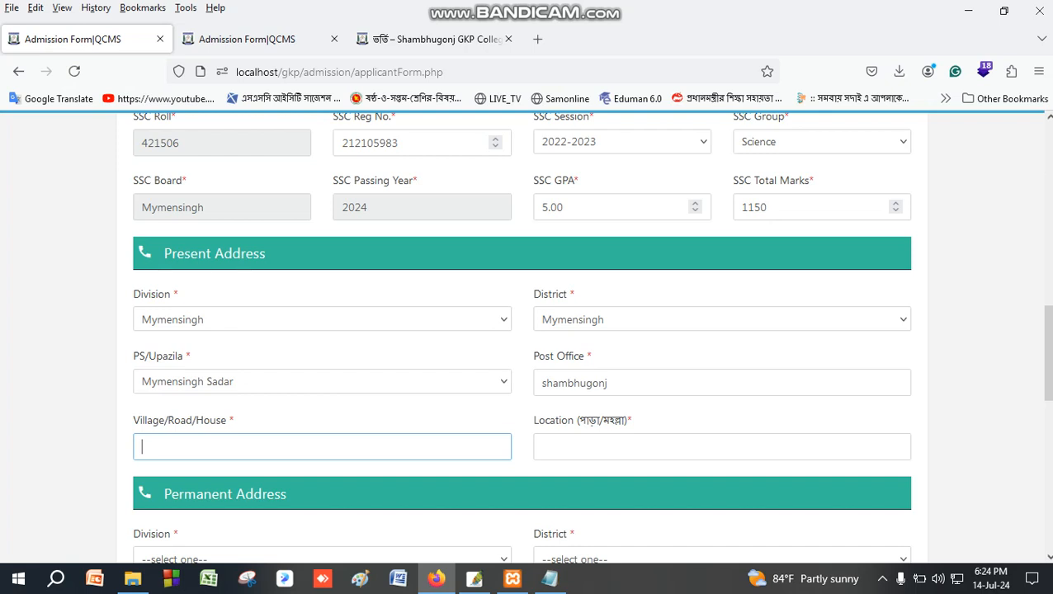
{"action": "key", "text": "Tab"}
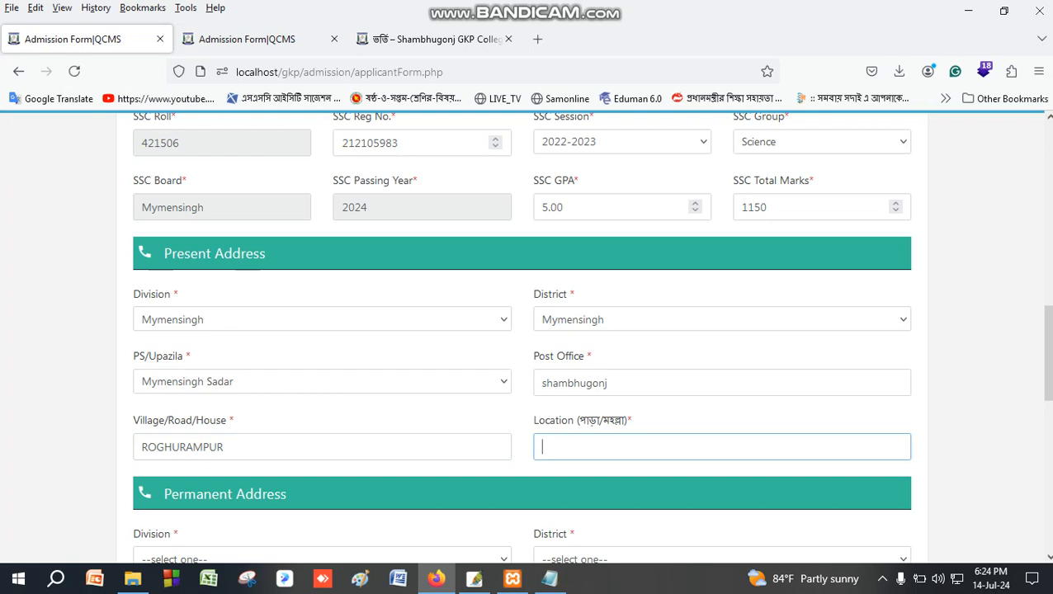
{"action": "scroll", "coordinate": [522, 337], "scroll_direction": "up", "scroll_amount": 5}
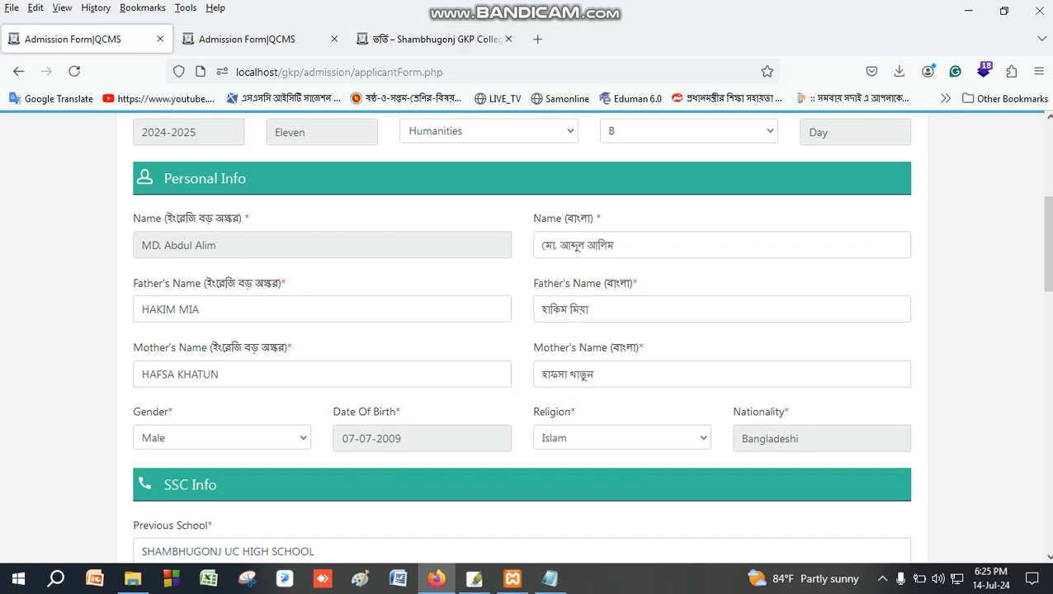
{"action": "scroll", "coordinate": [528, 330], "scroll_direction": "down", "scroll_amount": 8}
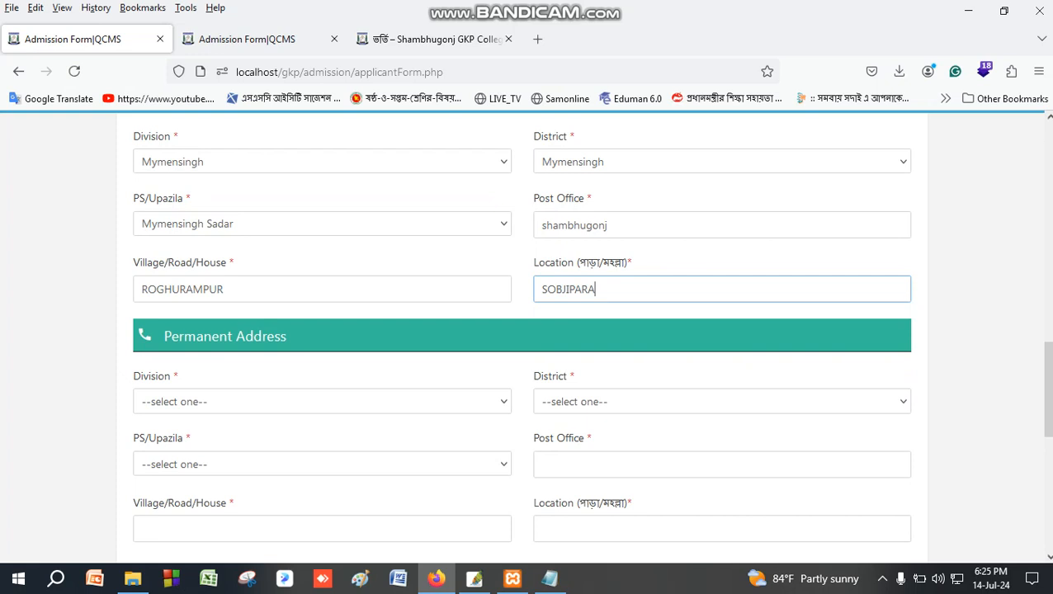
Set permanent division and district to Mymensingh and the upazila to Mymensingh Sadar.
{"action": "left_click", "coordinate": [258, 400]}
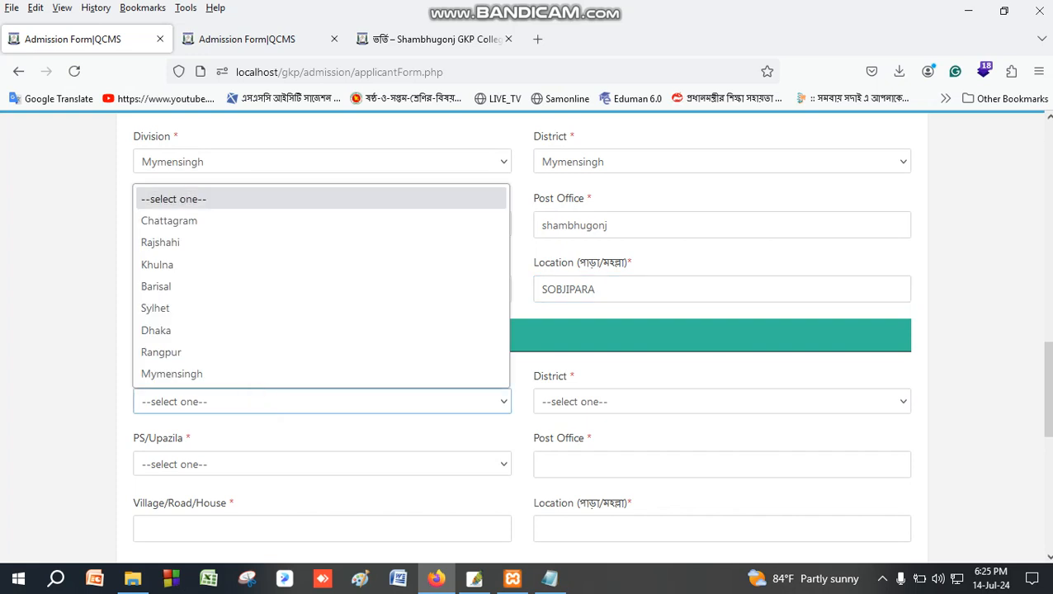
{"action": "left_click", "coordinate": [245, 371]}
{"action": "left_click", "coordinate": [626, 399]}
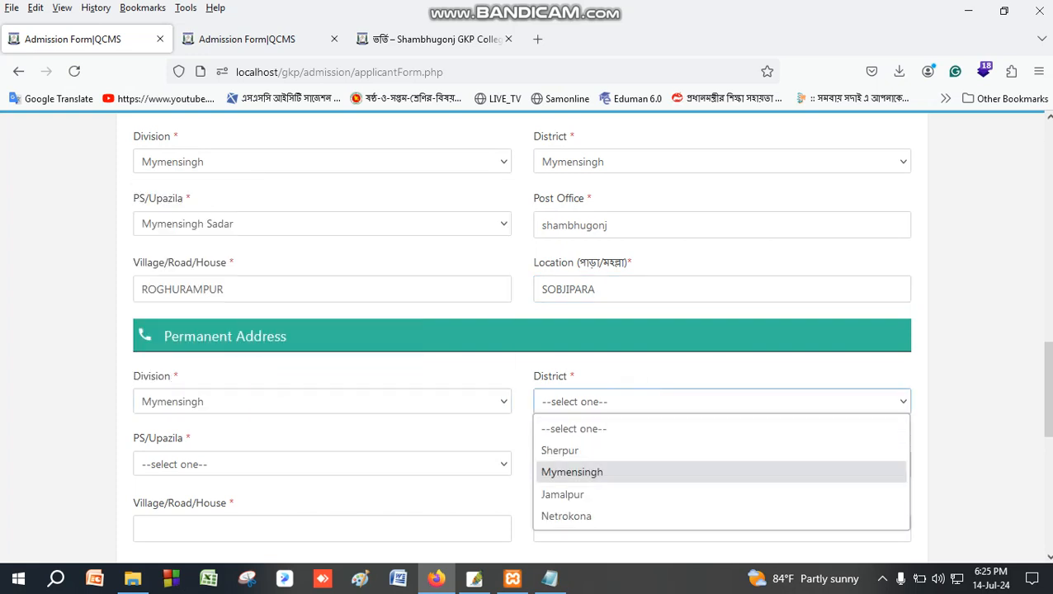
{"action": "left_click", "coordinate": [611, 470]}
{"action": "left_click", "coordinate": [215, 467]}
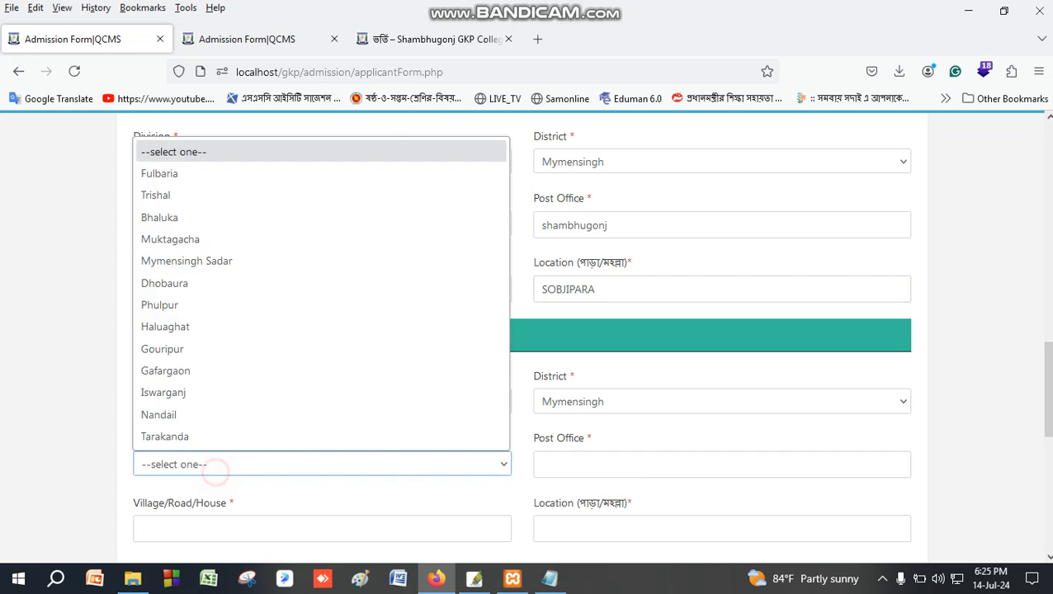
{"action": "left_click", "coordinate": [229, 259]}
{"action": "left_click", "coordinate": [588, 463]}
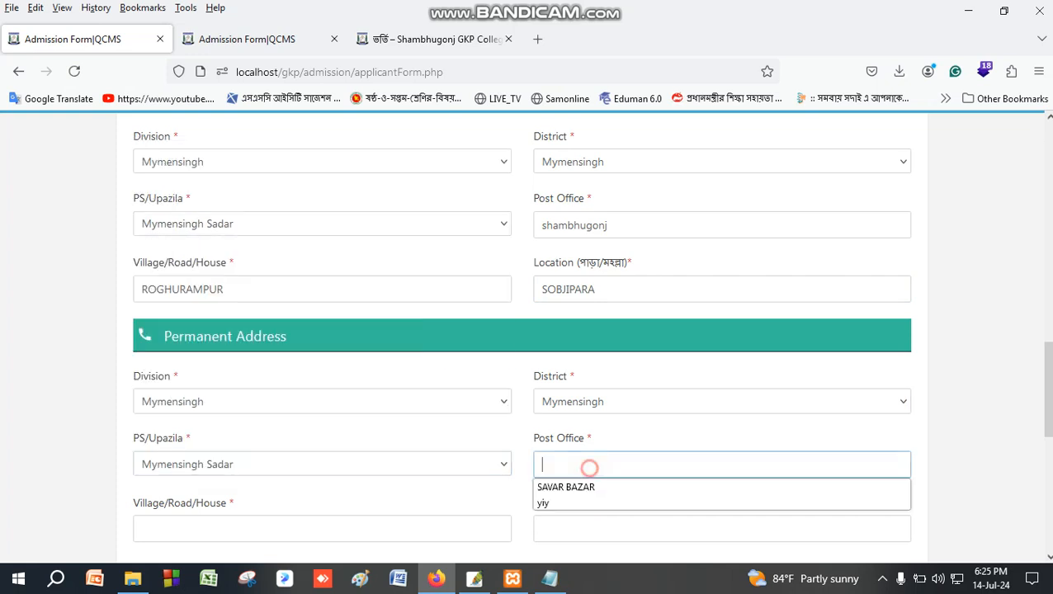
{"action": "type", "text": "SHA"}
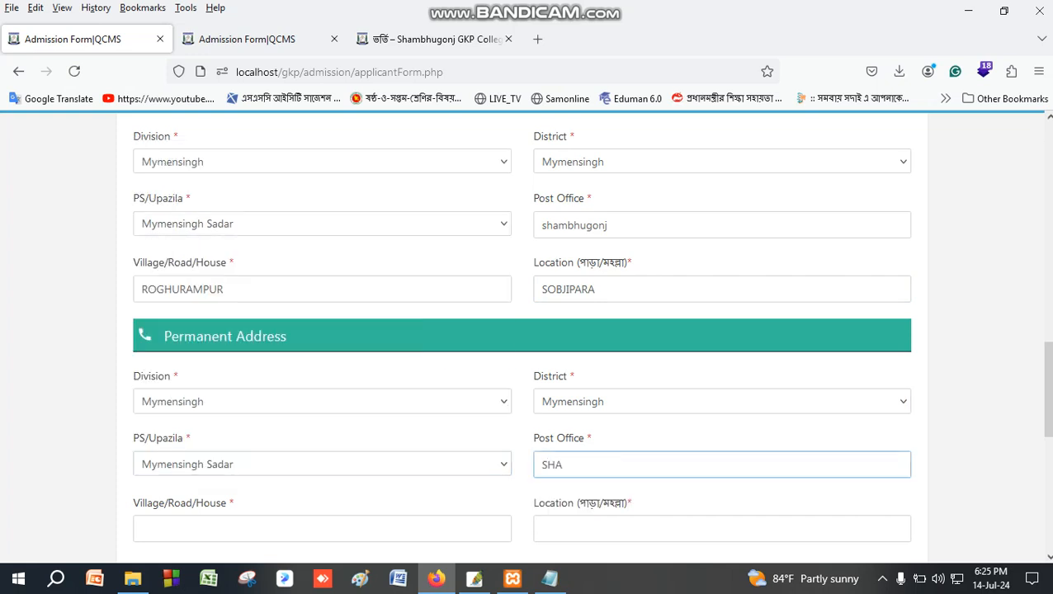
{"action": "type", "text": "MBHUGOMJ"}
{"action": "key", "text": "BackSpace"}
{"action": "key", "text": "BackSpace"}
{"action": "type", "text": "NJ"}
{"action": "left_click", "coordinate": [322, 528]}
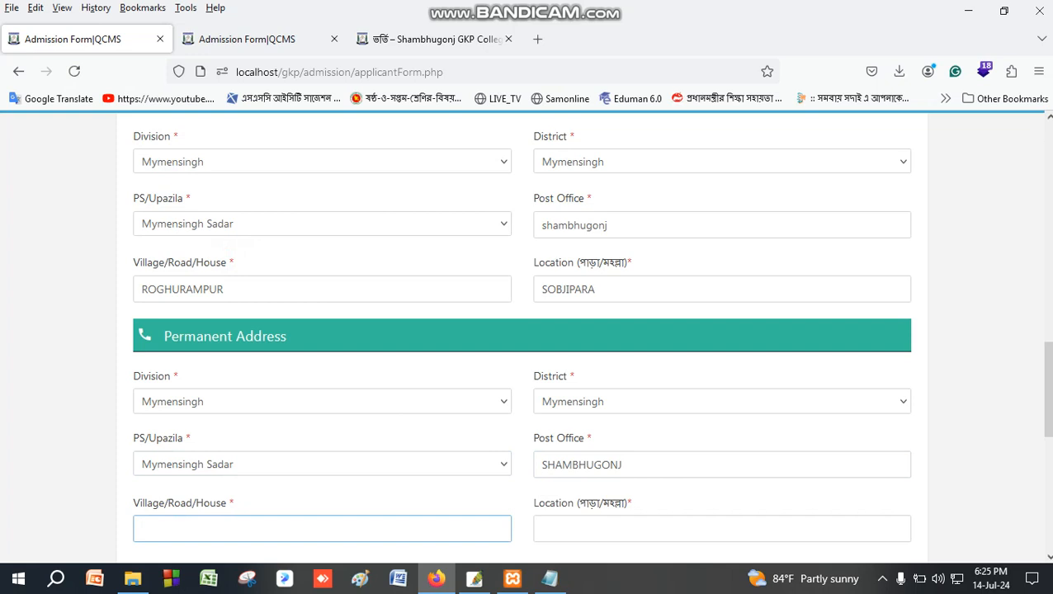
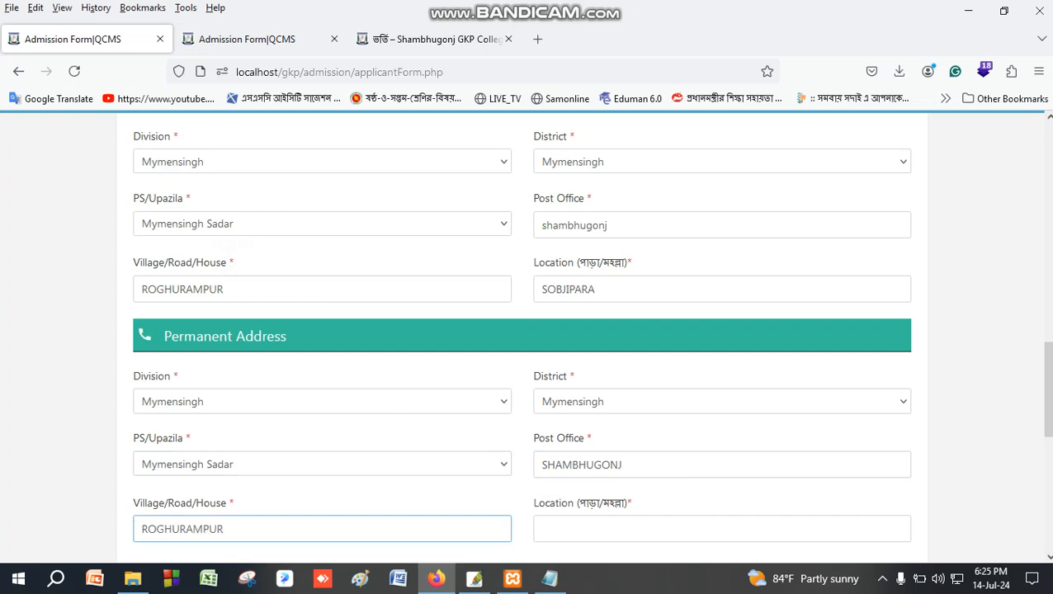
{"action": "key", "text": "Tab"}
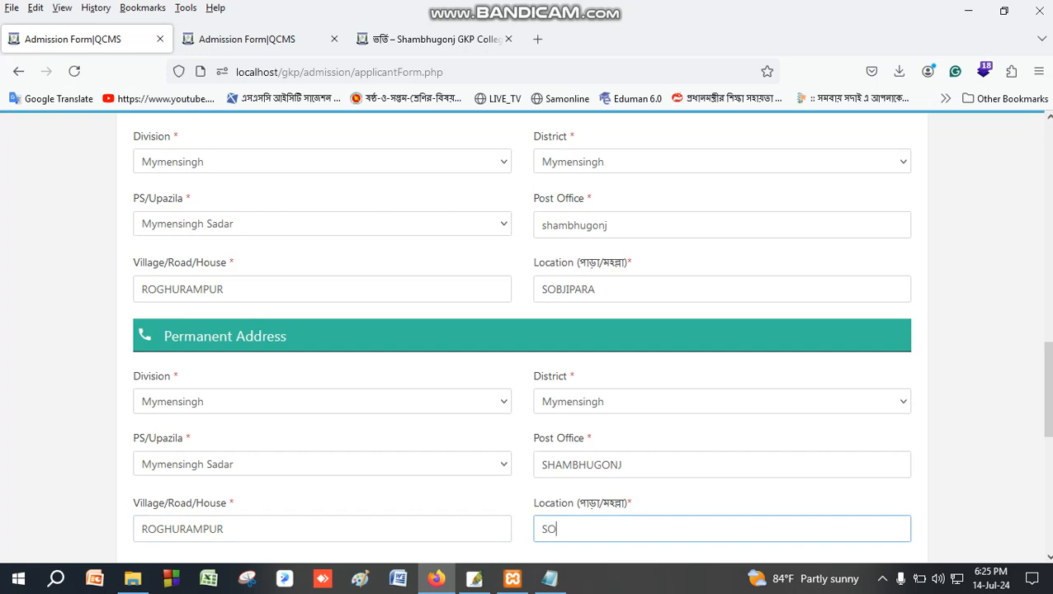
{"action": "key", "text": "Tab"}
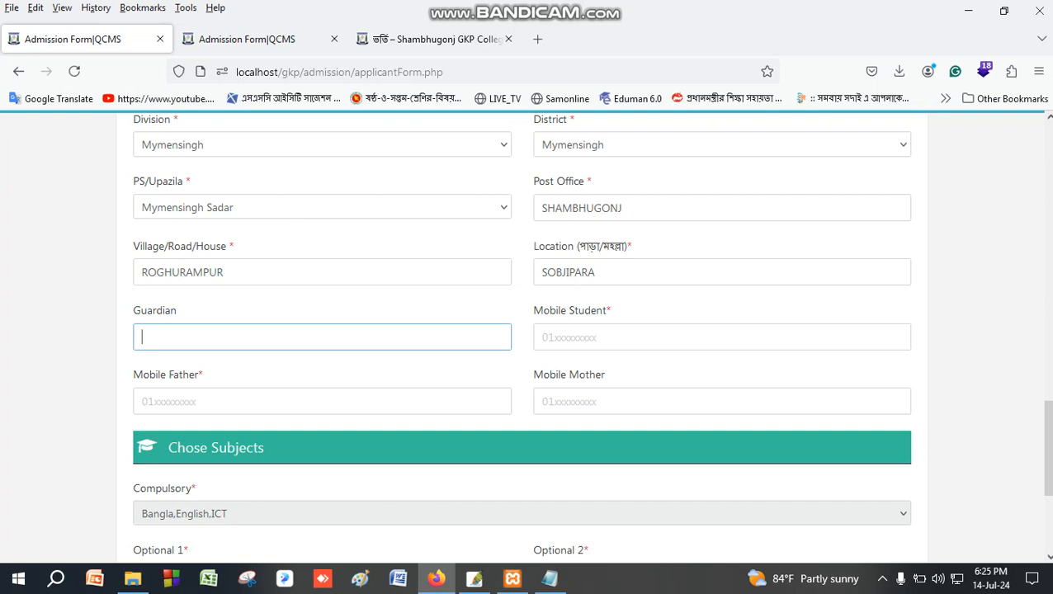
{"action": "left_click", "coordinate": [544, 338]}
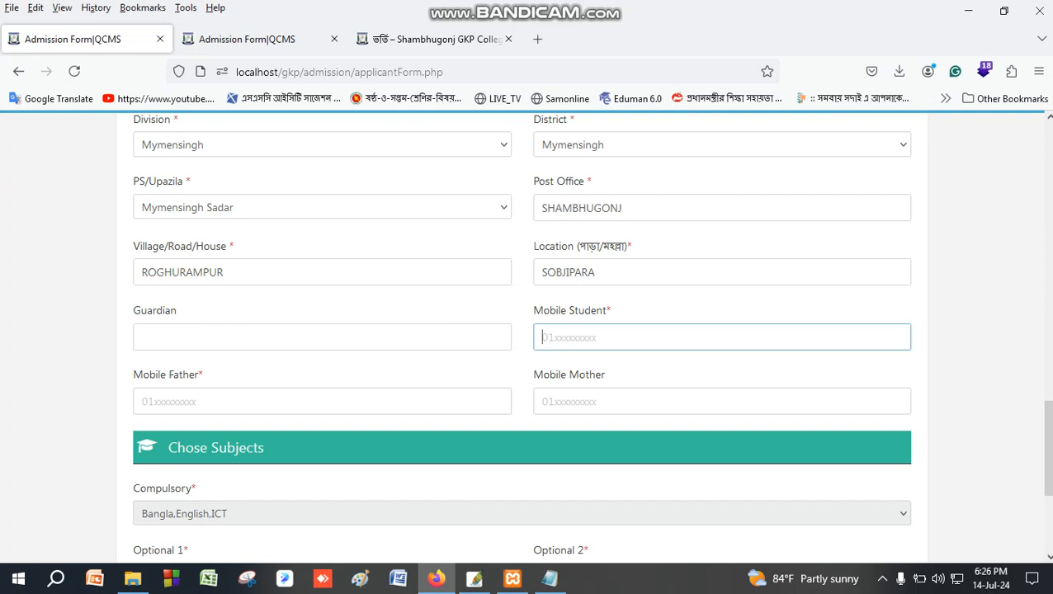
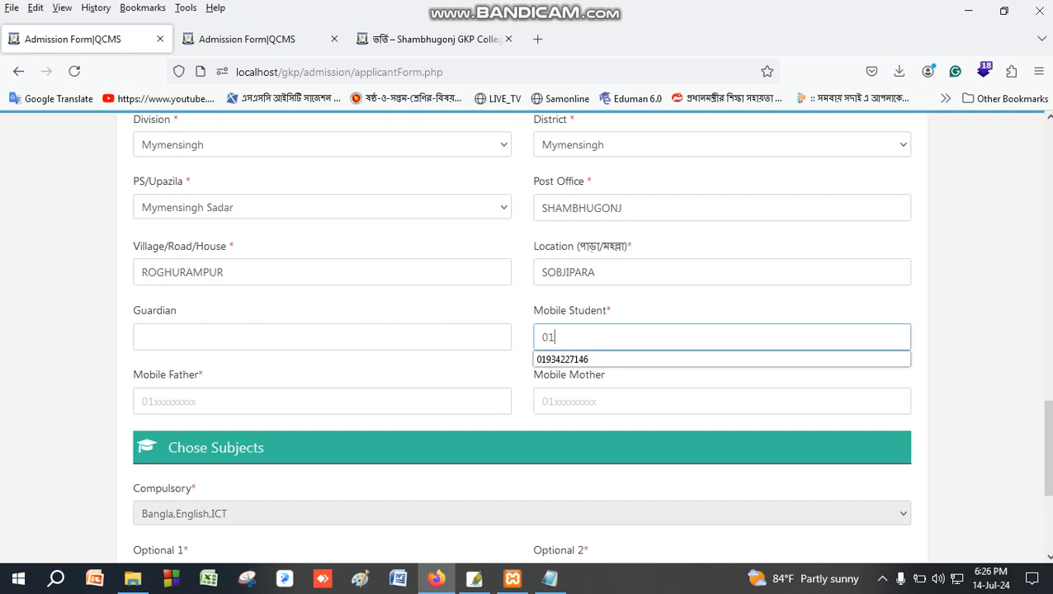
{"action": "key", "text": "Escape"}
{"action": "key", "text": "Tab"}
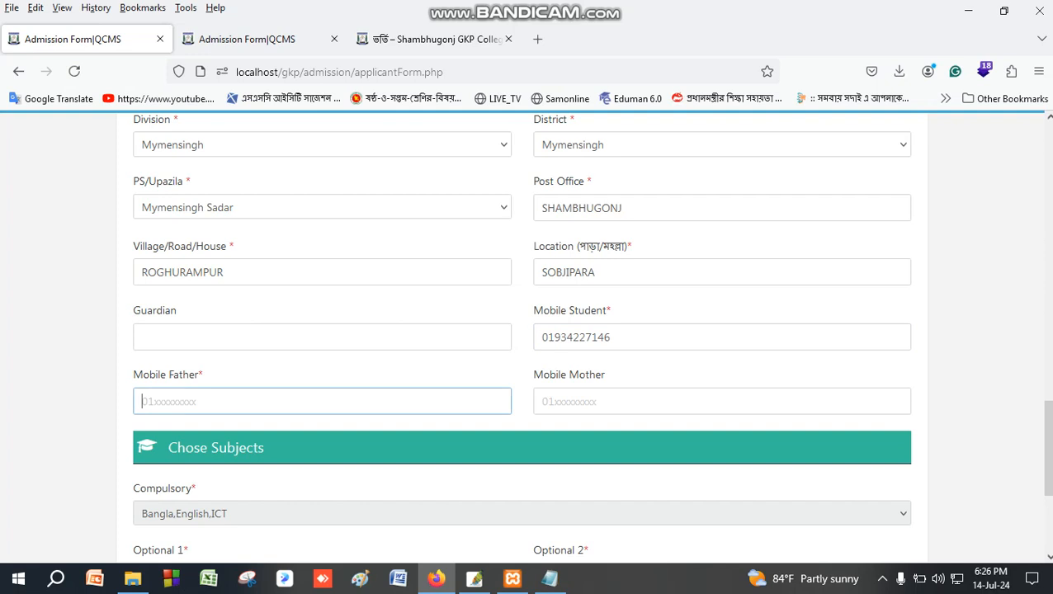
{"action": "key", "text": "Down"}
{"action": "key", "text": "Down"}
{"action": "key", "text": "Return"}
{"action": "key", "text": "Tab"}
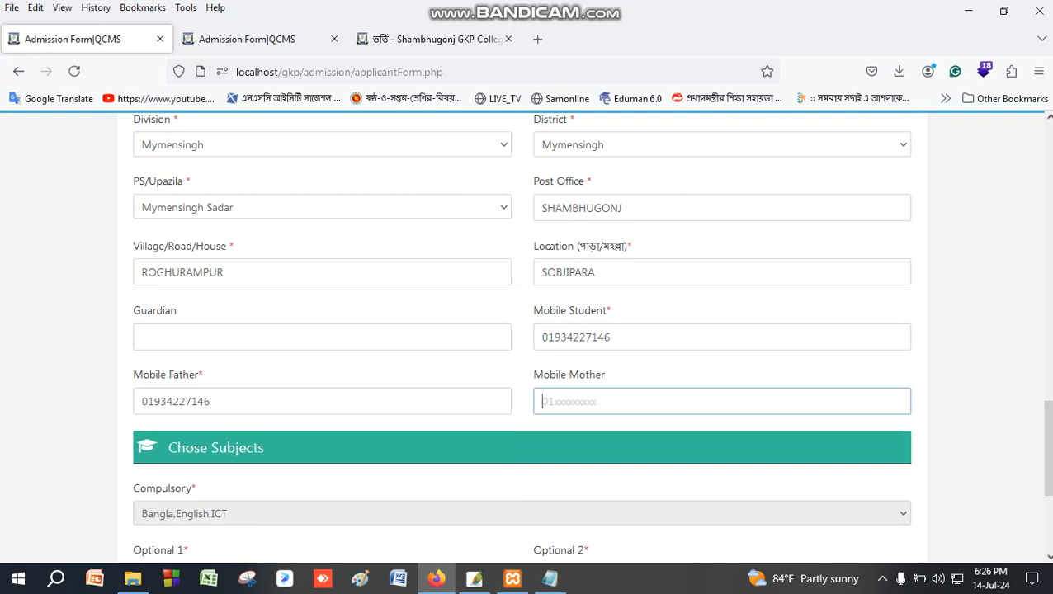
{"action": "left_click", "coordinate": [623, 336]}
{"action": "left_click", "coordinate": [211, 401]}
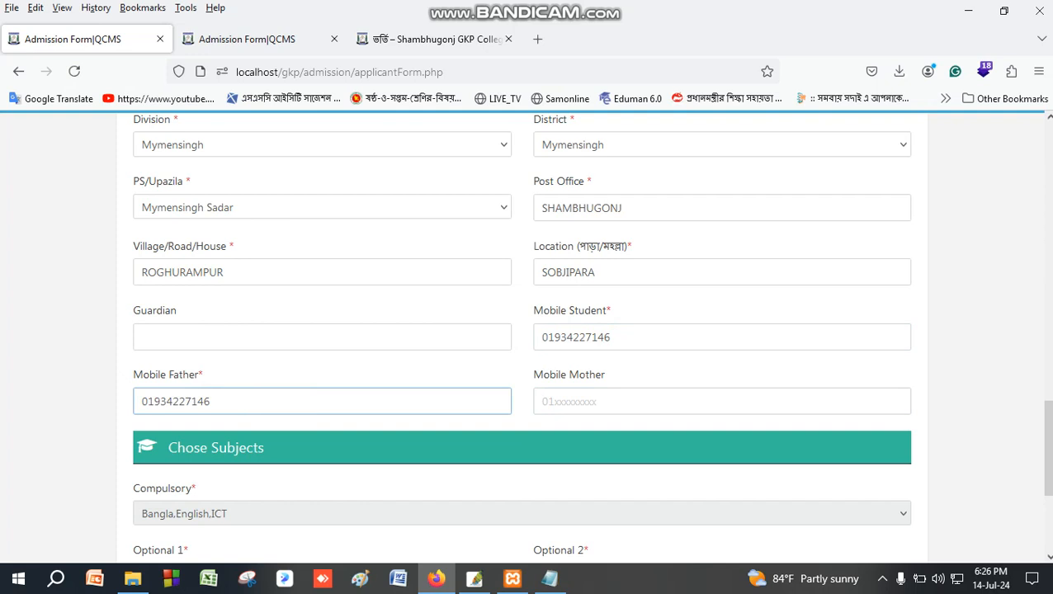
{"action": "left_click", "coordinate": [586, 401]}
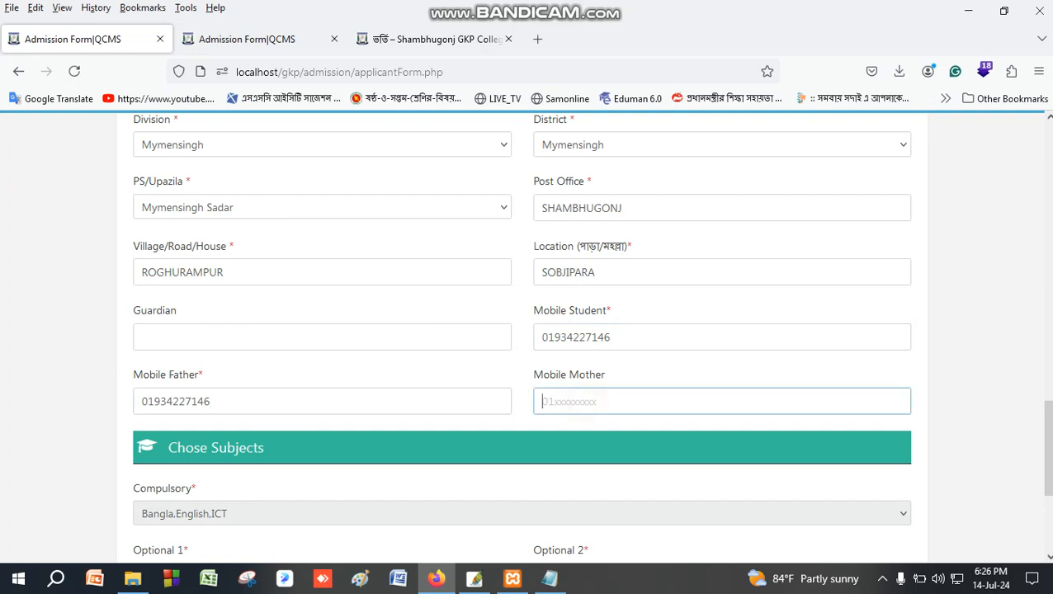
{"action": "triple_click", "coordinate": [611, 370]}
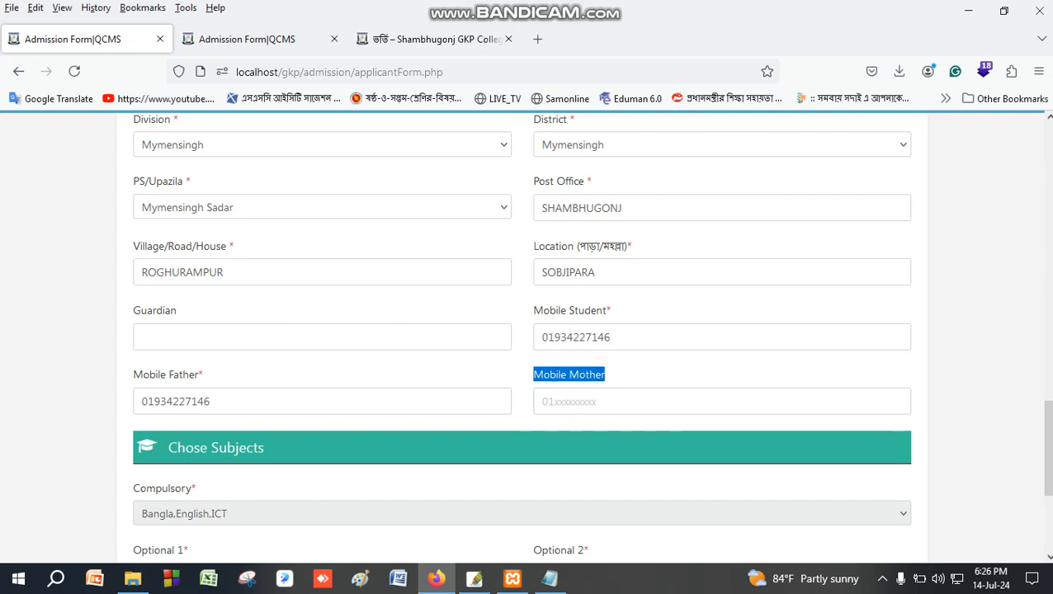
{"action": "scroll", "coordinate": [522, 337], "scroll_direction": "down", "scroll_amount": 3}
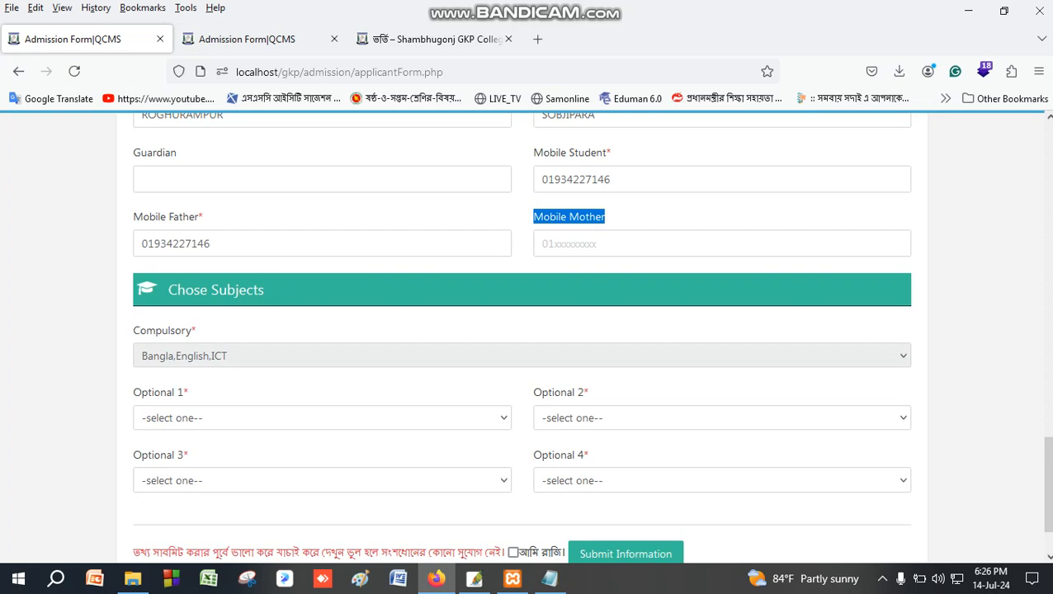
{"action": "scroll", "coordinate": [522, 330], "scroll_direction": "down", "scroll_amount": 2}
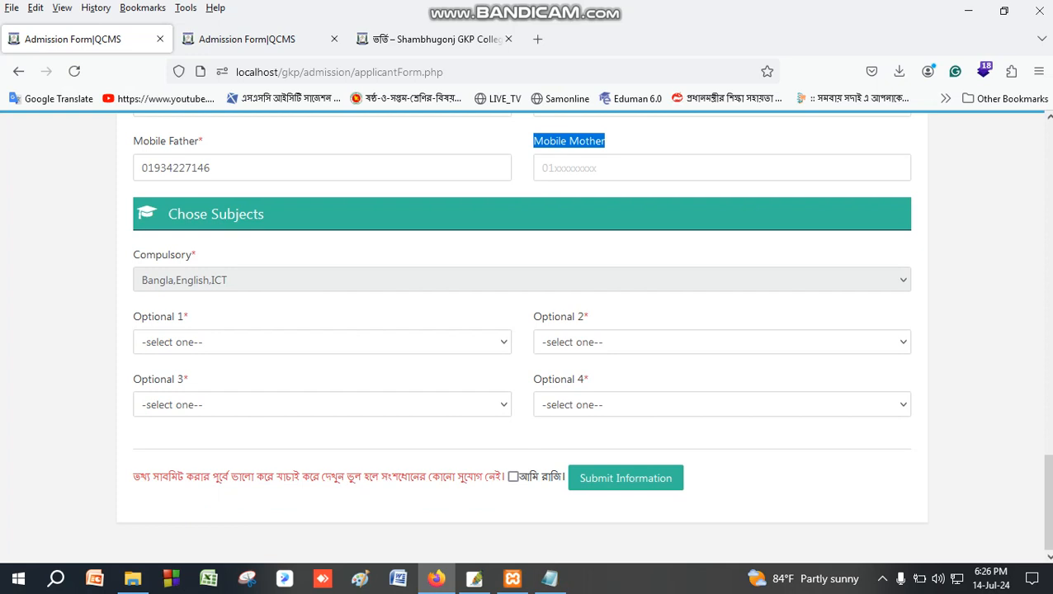
Pick Sociology, Economics, History and Agriculture for Optional subjects 1 to 4.
{"action": "left_click", "coordinate": [175, 341]}
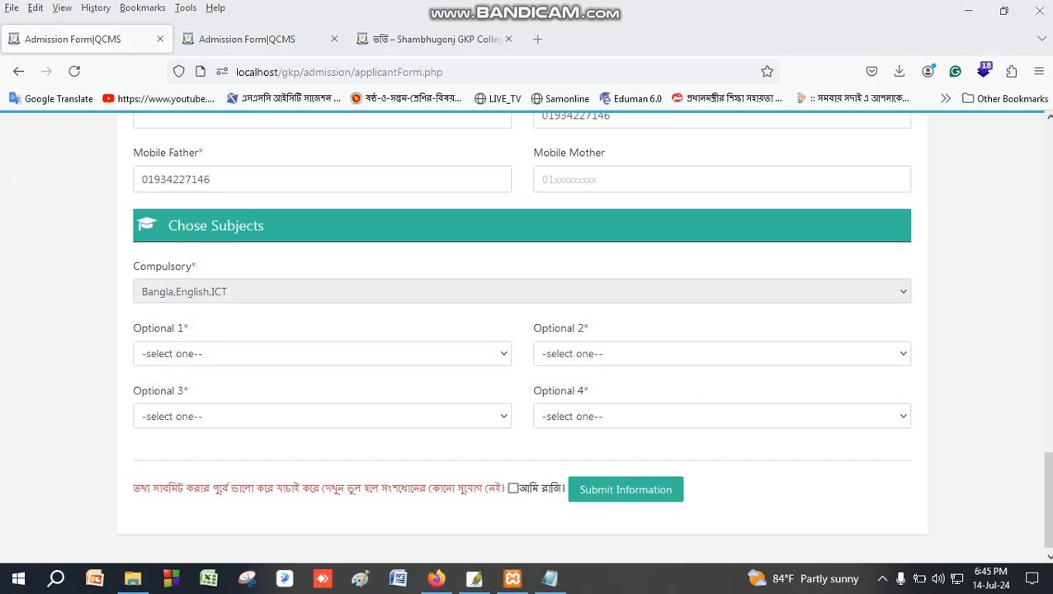
{"action": "left_click", "coordinate": [160, 354]}
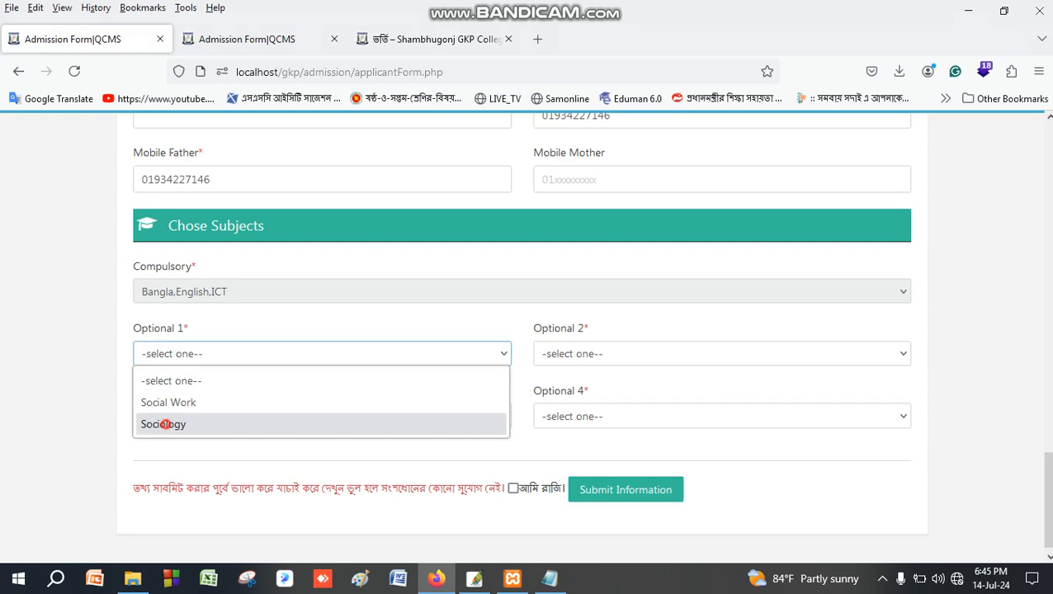
{"action": "left_click", "coordinate": [163, 423]}
{"action": "left_click", "coordinate": [578, 353]}
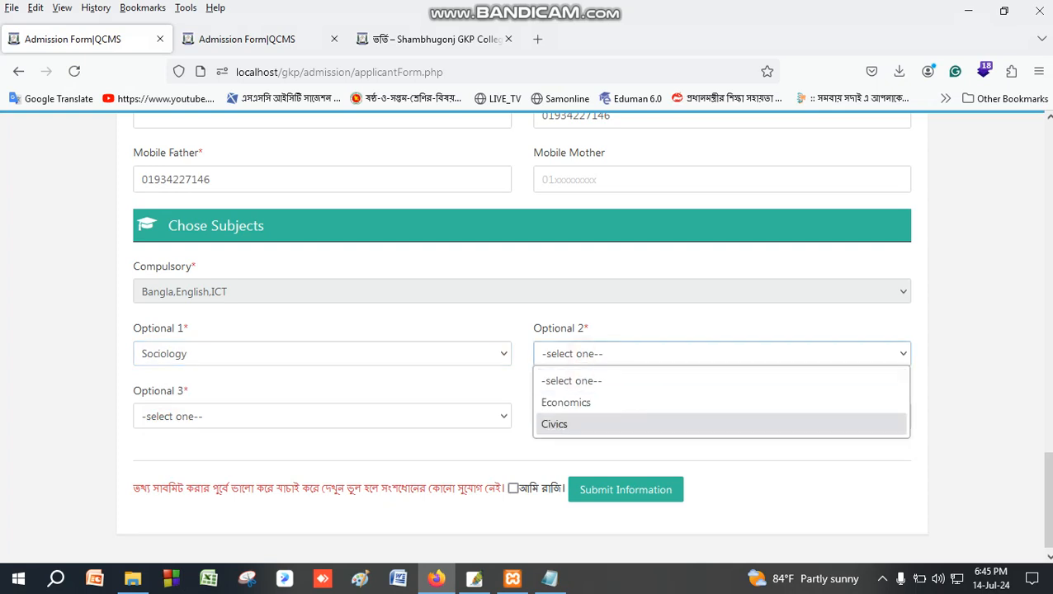
{"action": "left_click", "coordinate": [569, 402]}
{"action": "left_click", "coordinate": [182, 416]}
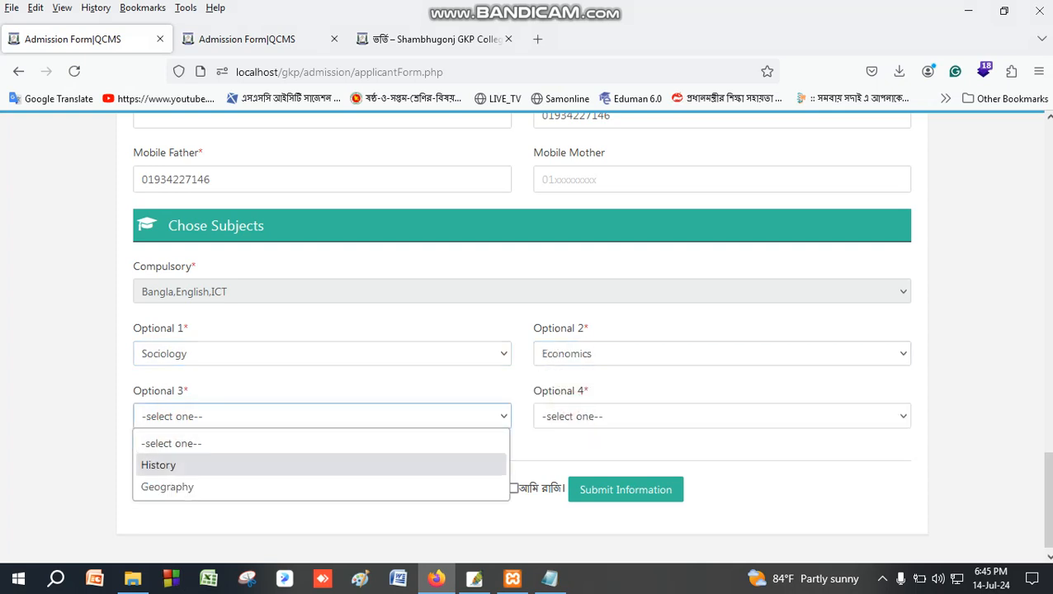
{"action": "left_click", "coordinate": [180, 464]}
{"action": "left_click", "coordinate": [577, 416]}
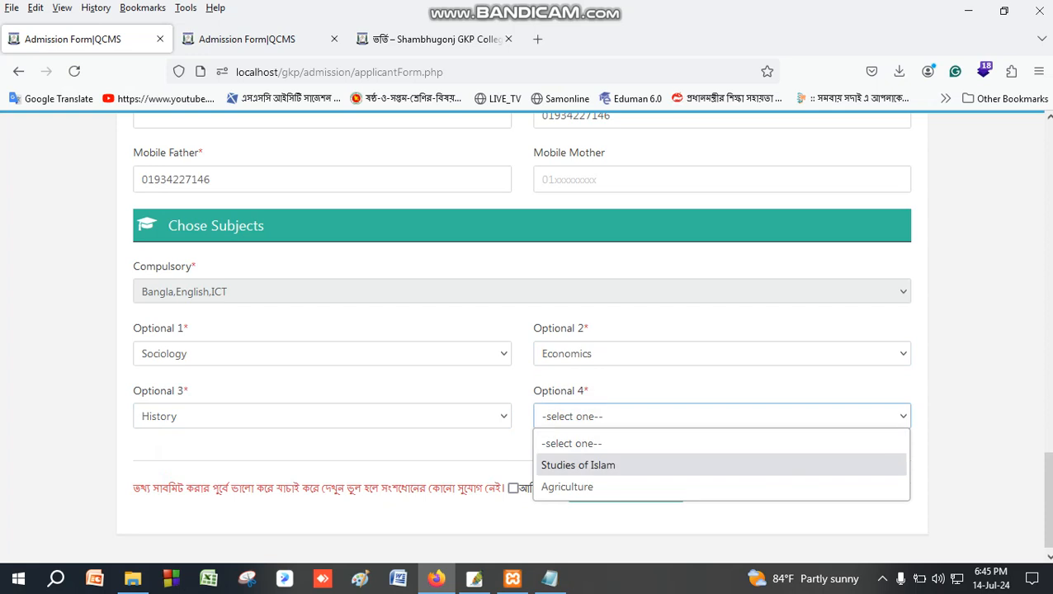
{"action": "left_click", "coordinate": [573, 486]}
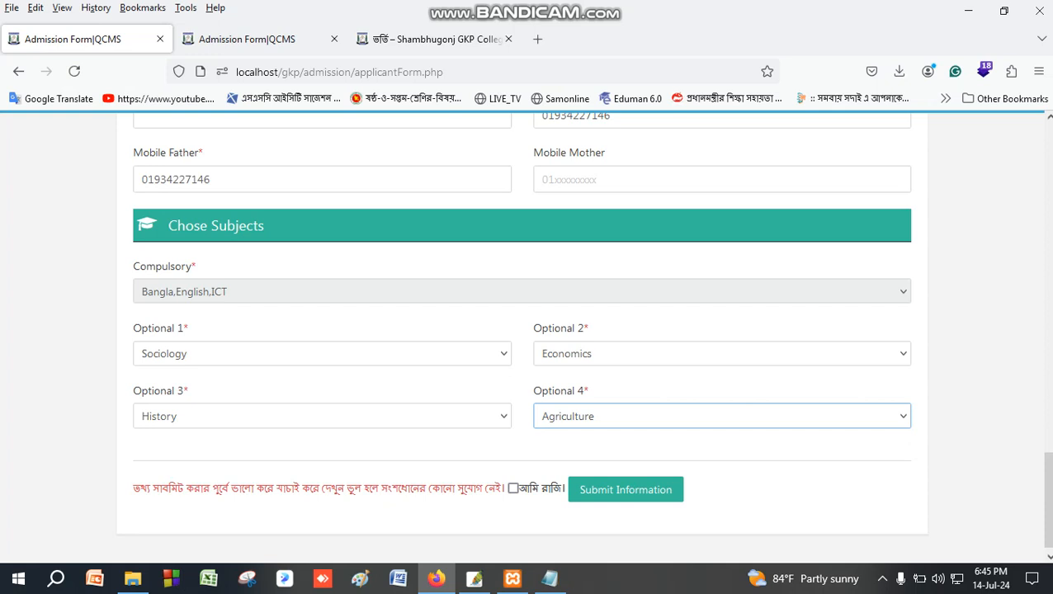
Tick the আমি রাজি declaration, submit the form and download the generated application PDF.
{"action": "scroll", "coordinate": [528, 330], "scroll_direction": "up", "scroll_amount": 5}
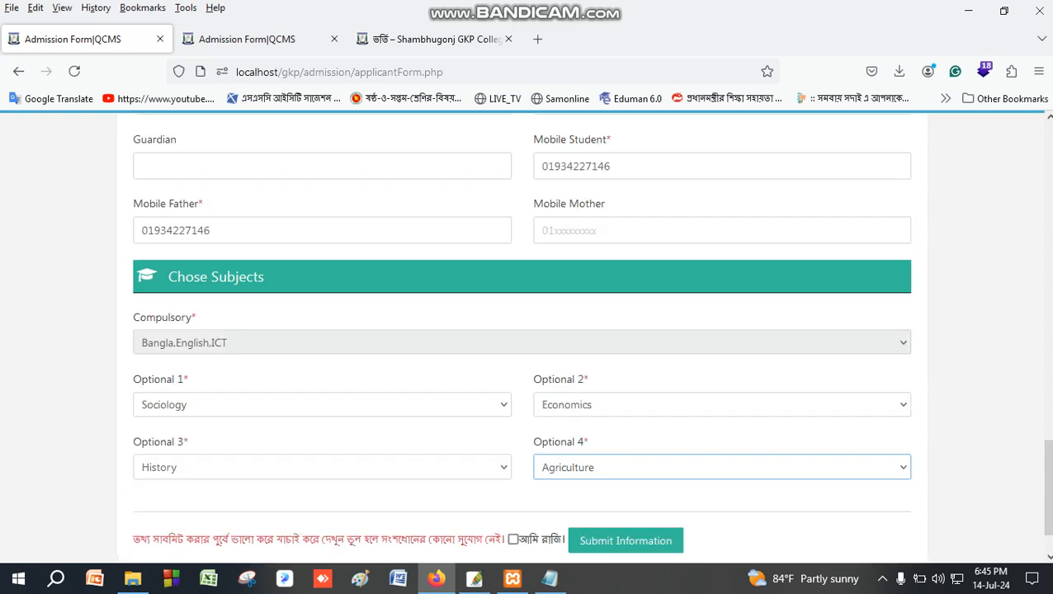
{"action": "scroll", "coordinate": [528, 338], "scroll_direction": "up", "scroll_amount": 4}
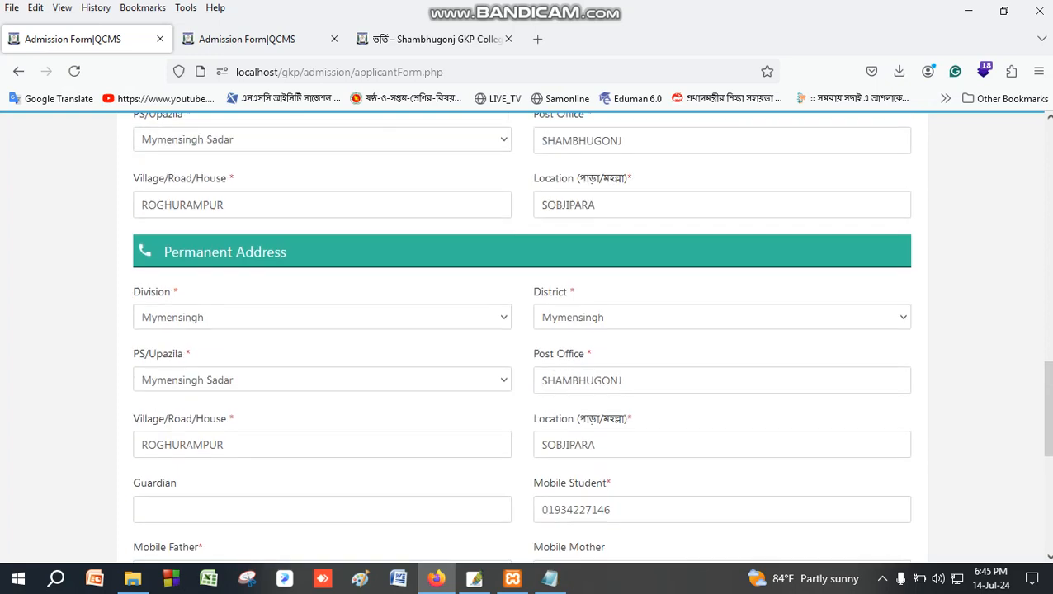
{"action": "scroll", "coordinate": [528, 339], "scroll_direction": "up", "scroll_amount": 4}
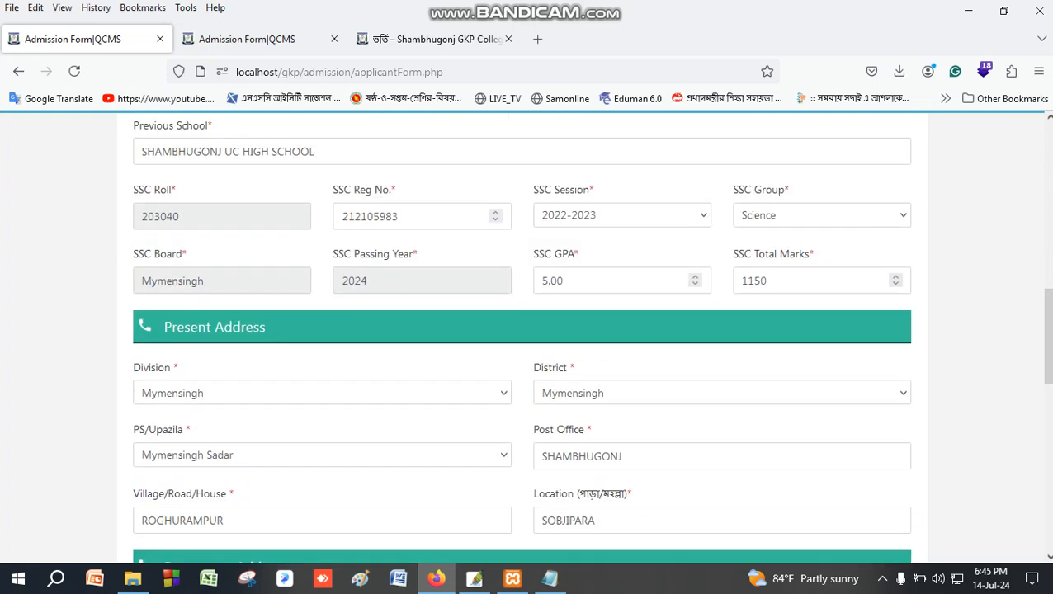
{"action": "scroll", "coordinate": [528, 338], "scroll_direction": "up", "scroll_amount": 4}
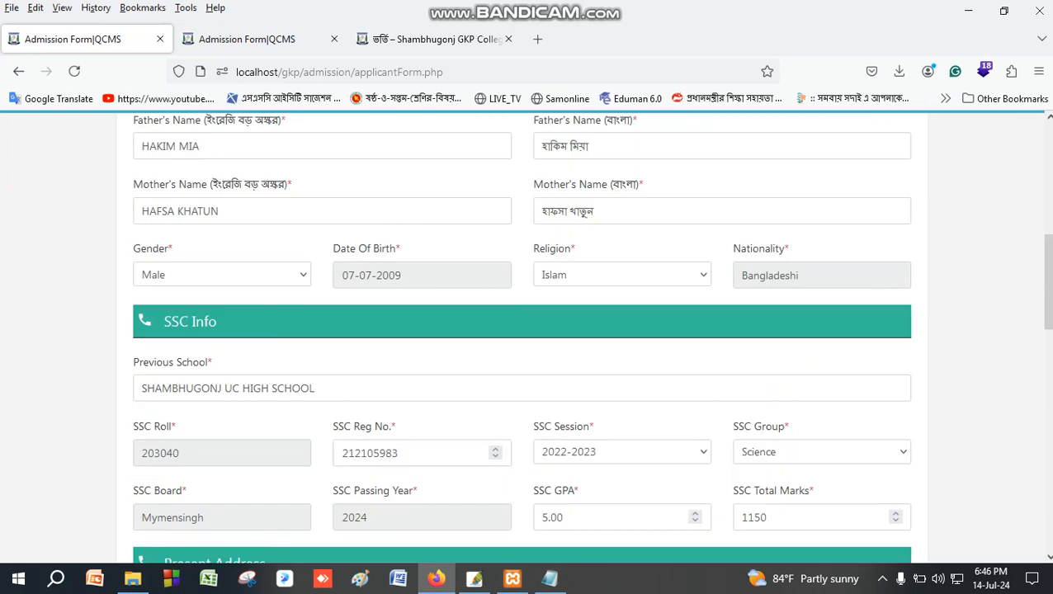
{"action": "scroll", "coordinate": [528, 338], "scroll_direction": "down", "scroll_amount": 13}
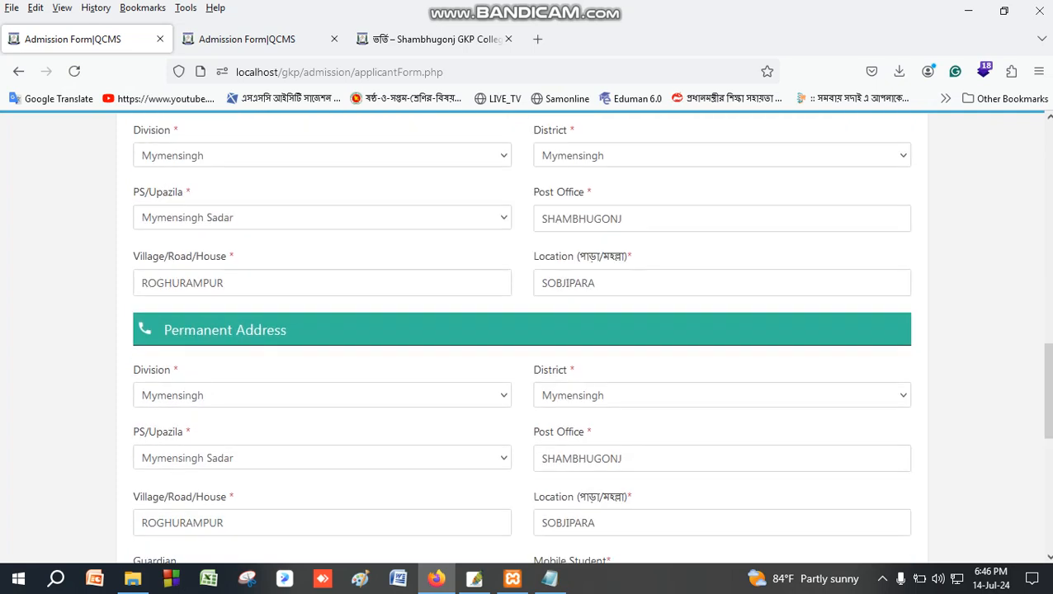
{"action": "scroll", "coordinate": [528, 338], "scroll_direction": "down", "scroll_amount": 3}
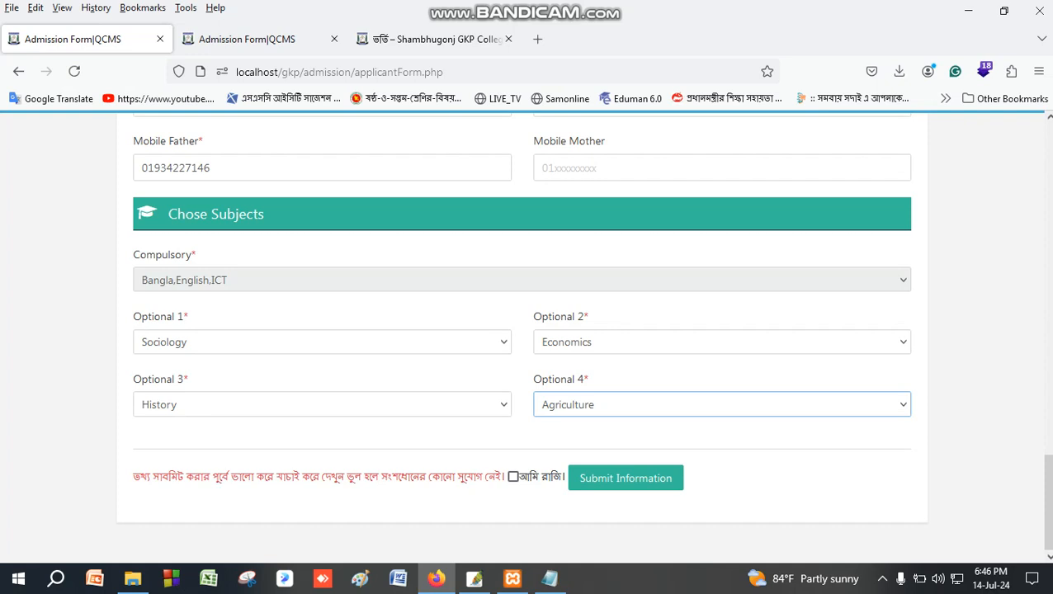
{"action": "left_click", "coordinate": [512, 476]}
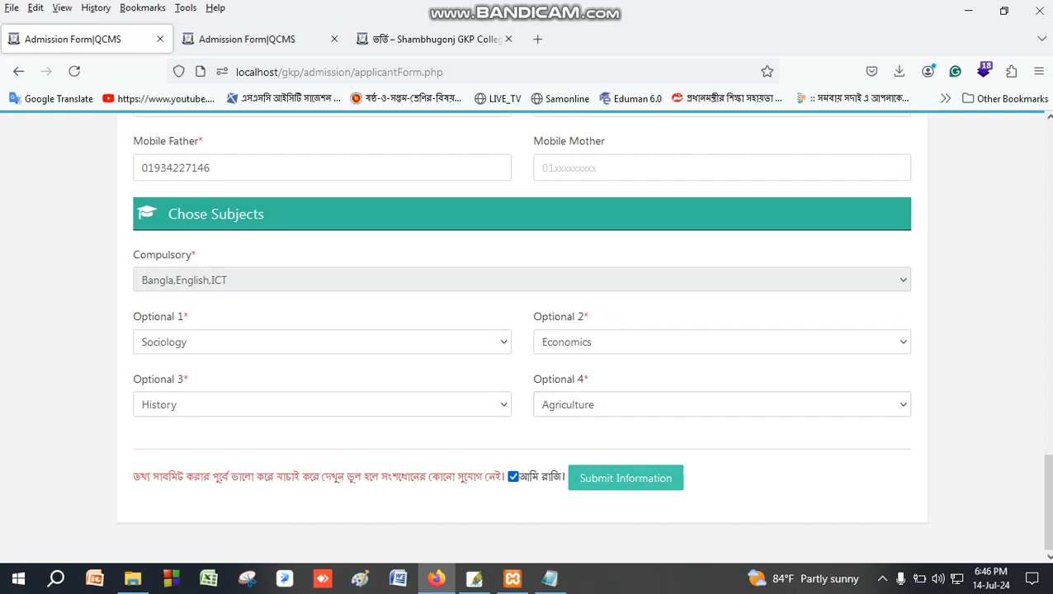
{"action": "left_click", "coordinate": [626, 478]}
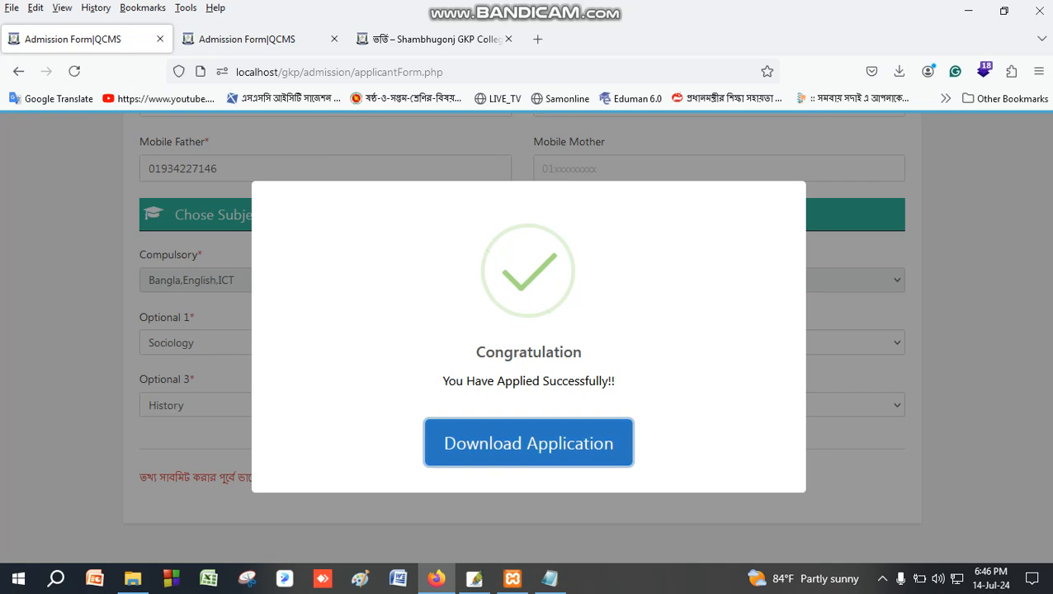
{"action": "left_click", "coordinate": [477, 444]}
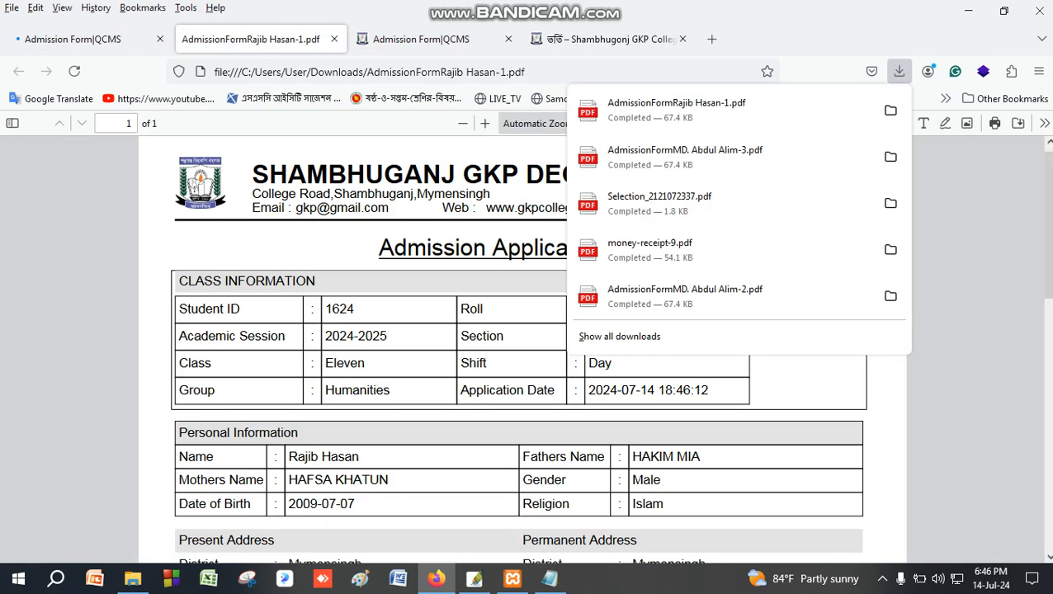
Dismiss the Downloads panel and scroll through the Admission Application PDF.
{"action": "left_click", "coordinate": [51, 305]}
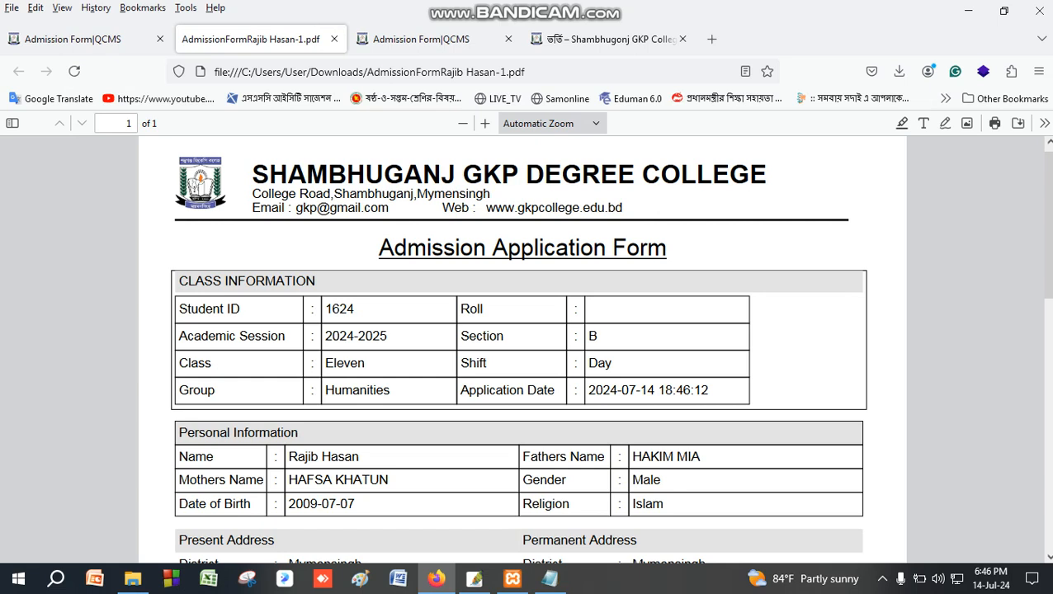
{"action": "scroll", "coordinate": [527, 346], "scroll_direction": "down", "scroll_amount": 5}
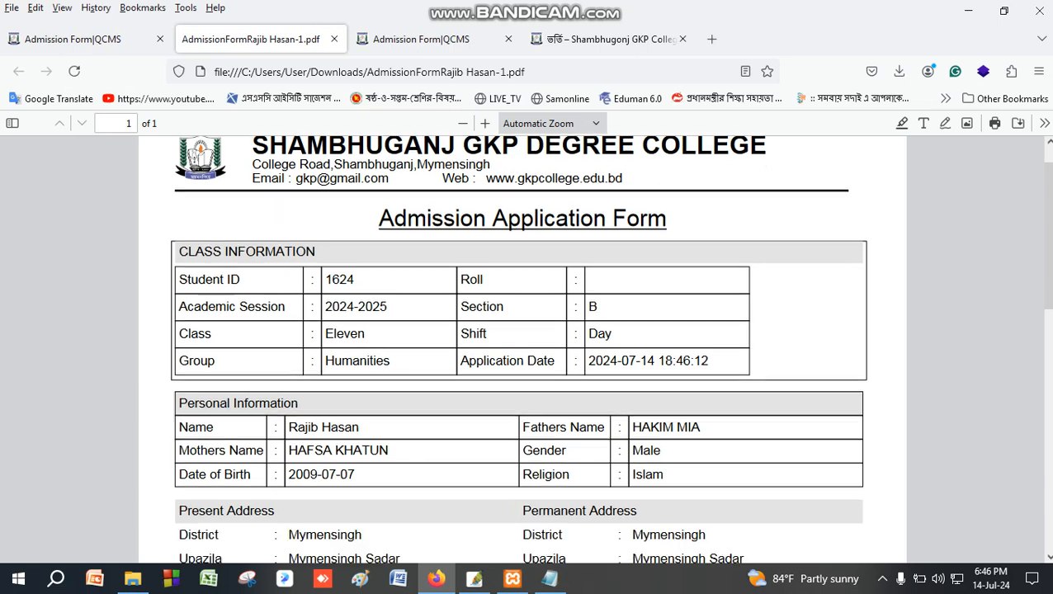
{"action": "scroll", "coordinate": [518, 346], "scroll_direction": "down", "scroll_amount": 3}
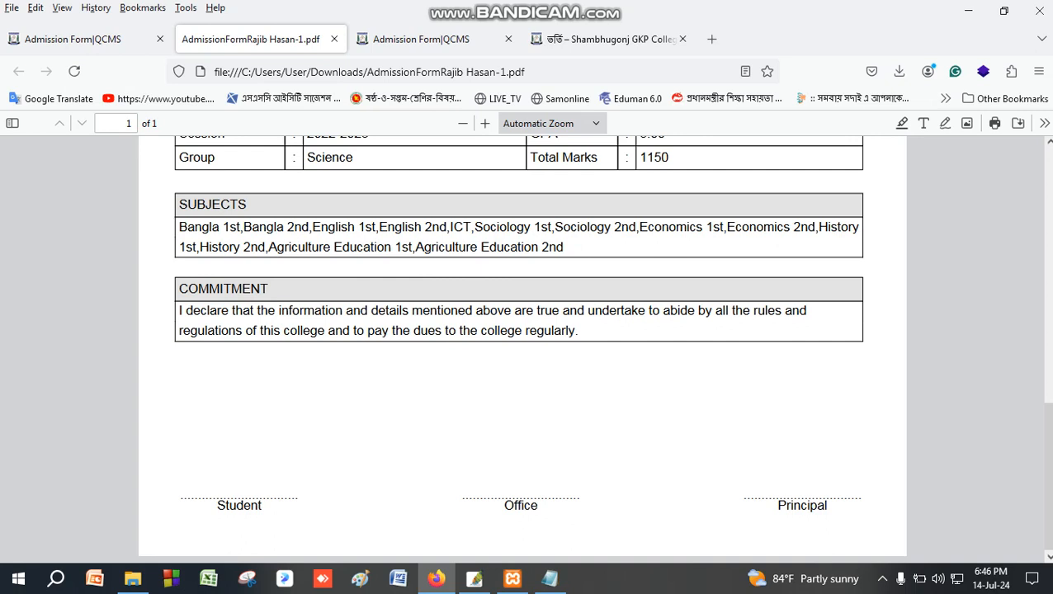
{"action": "scroll", "coordinate": [522, 347], "scroll_direction": "up", "scroll_amount": 8}
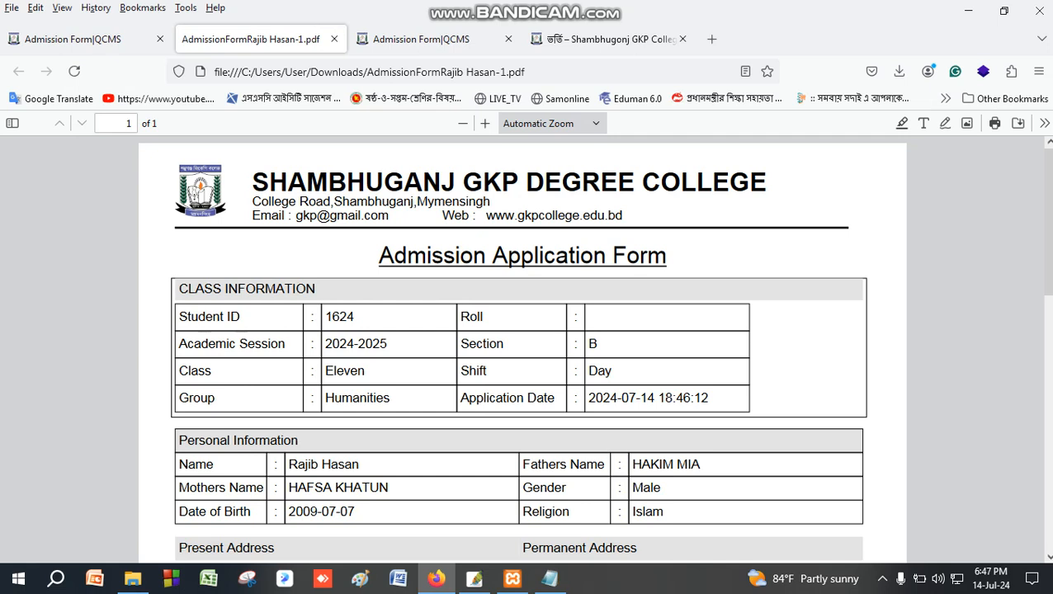
Go back to the Admission Form|QCMS tab and reach the Online Admission System home page.
{"action": "left_click", "coordinate": [70, 38]}
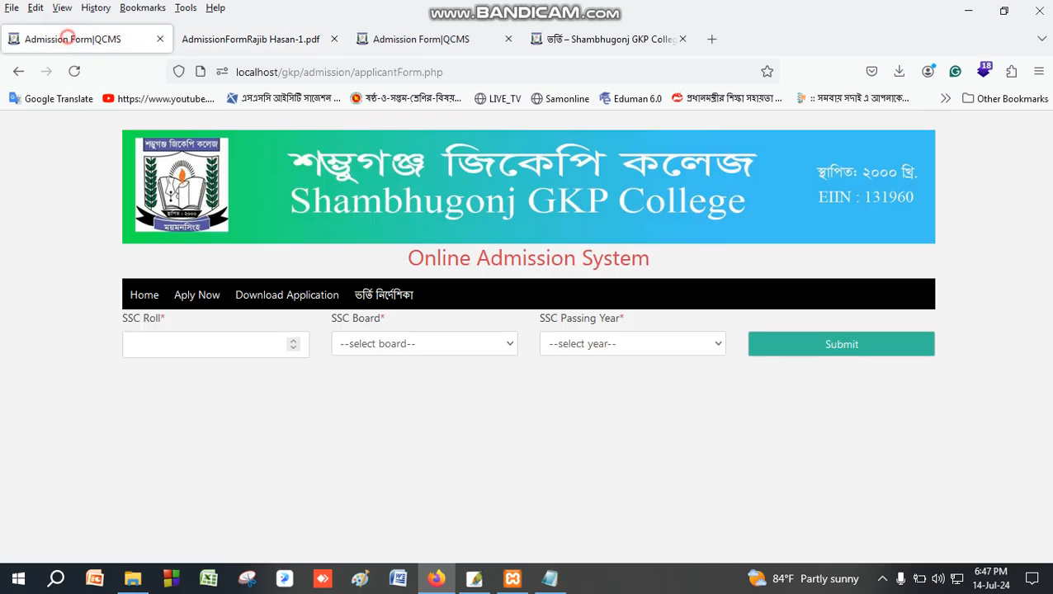
{"action": "left_click", "coordinate": [206, 293]}
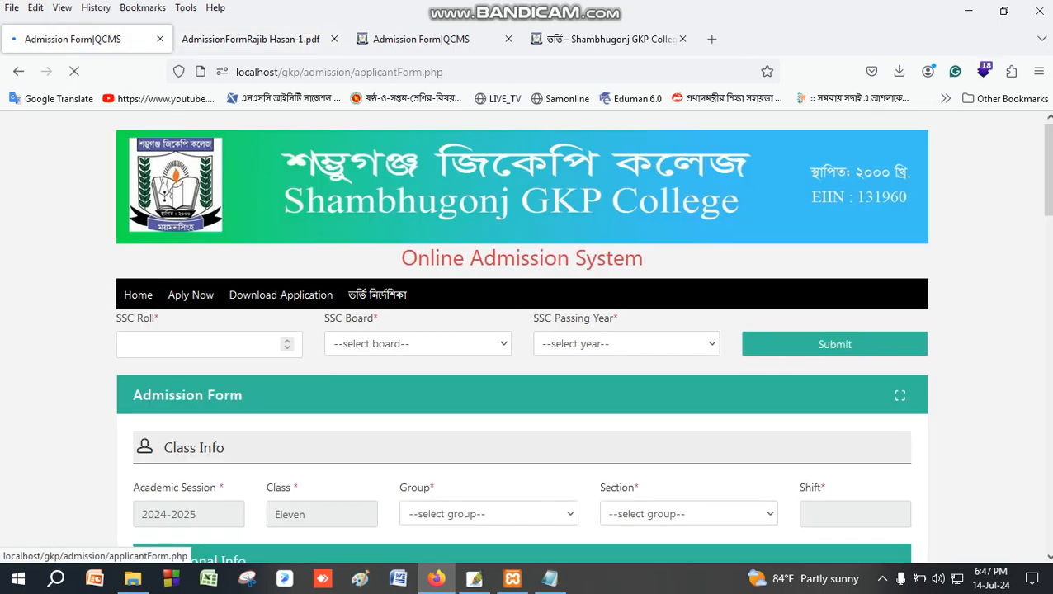
{"action": "left_click", "coordinate": [140, 295]}
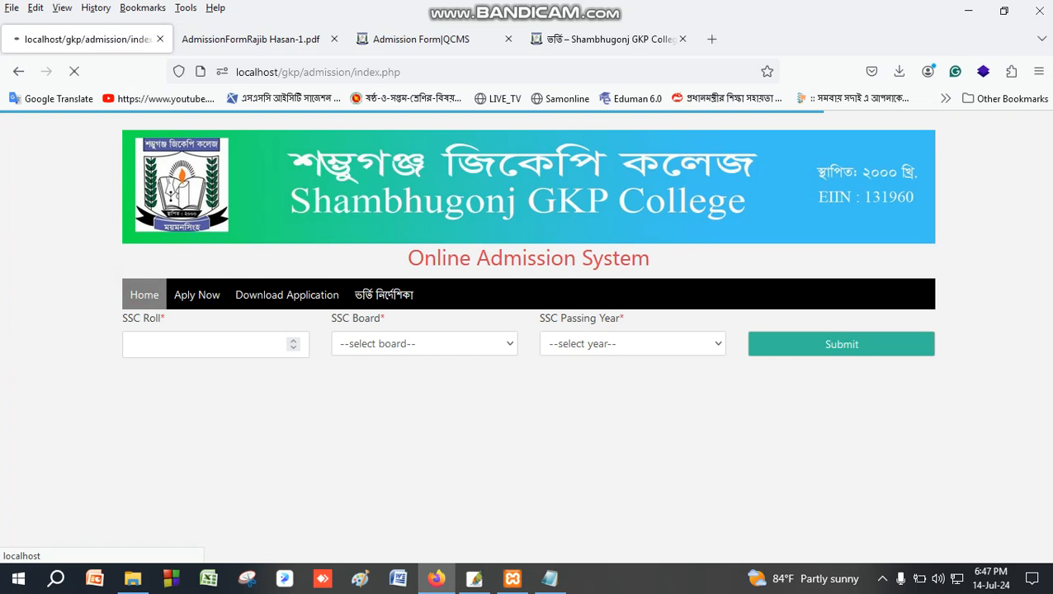
{"action": "scroll", "coordinate": [522, 337], "scroll_direction": "down", "scroll_amount": 2}
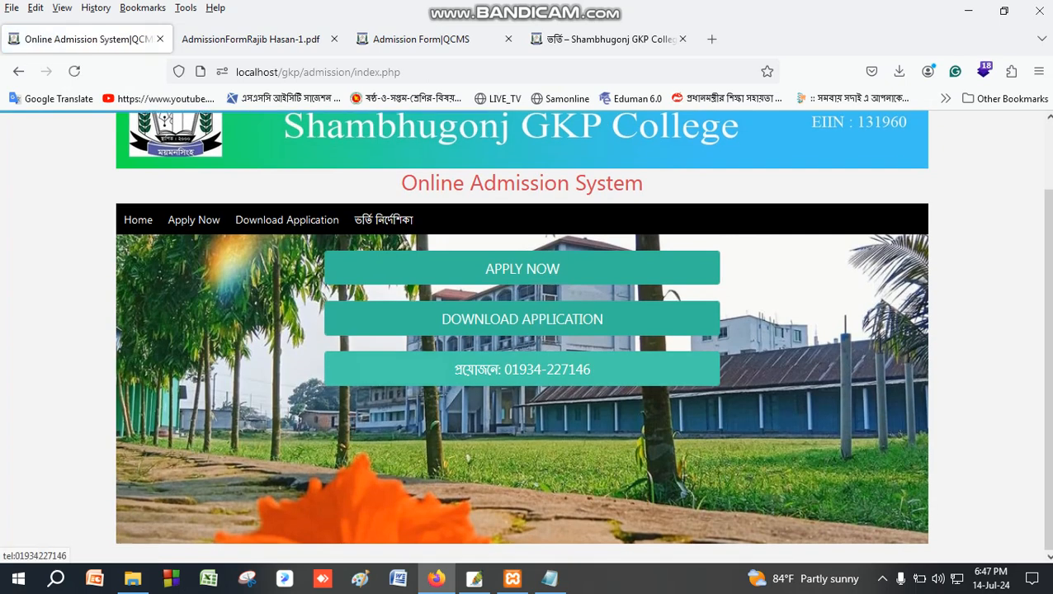